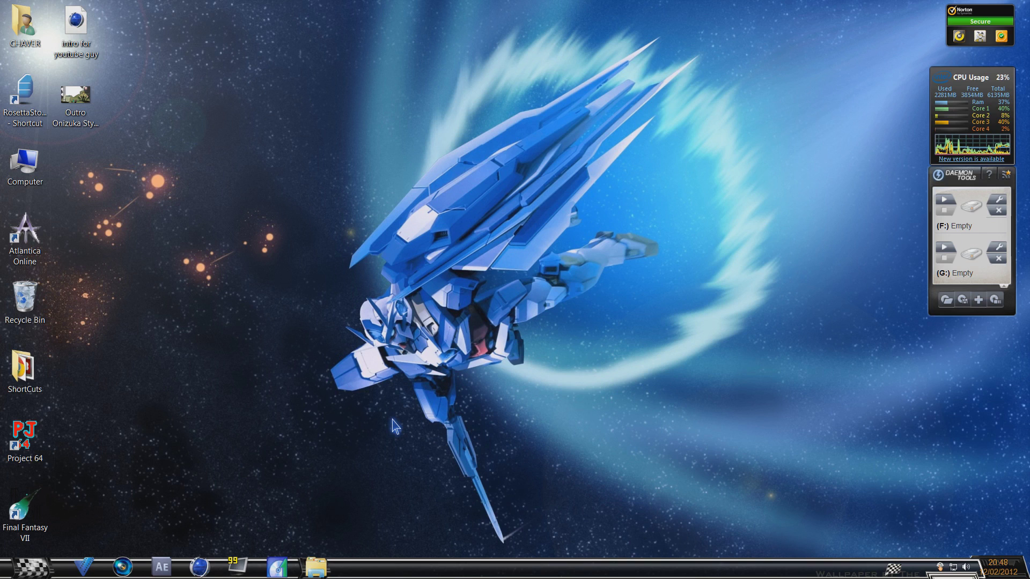
Open the Tech Stuff folder, and view the Windows 7 Boot Updater download links on the Coder for Life page in Chrome
{"action": "left_click", "coordinate": [320, 566]}
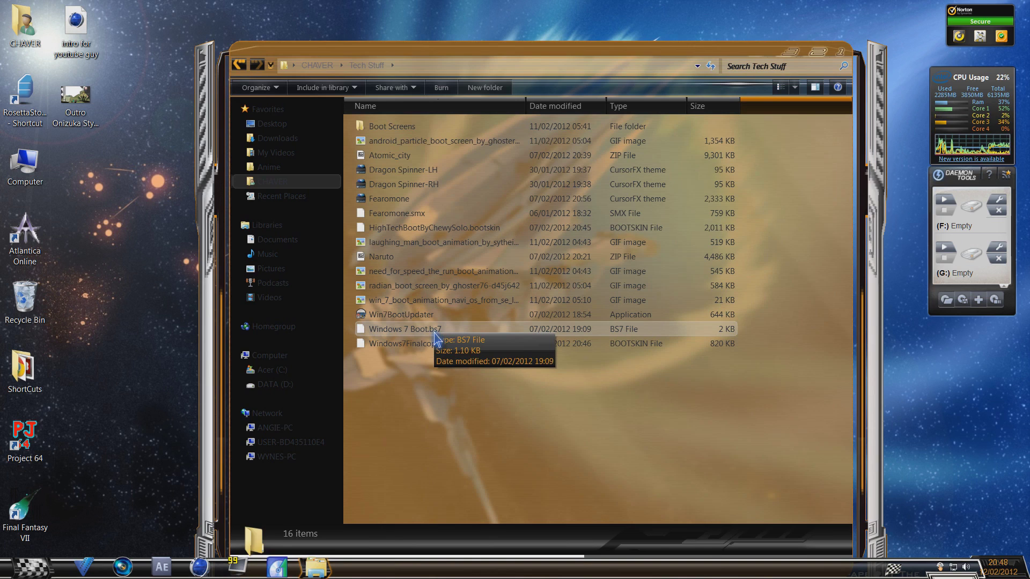
{"action": "mouse_move", "coordinate": [696, 6]}
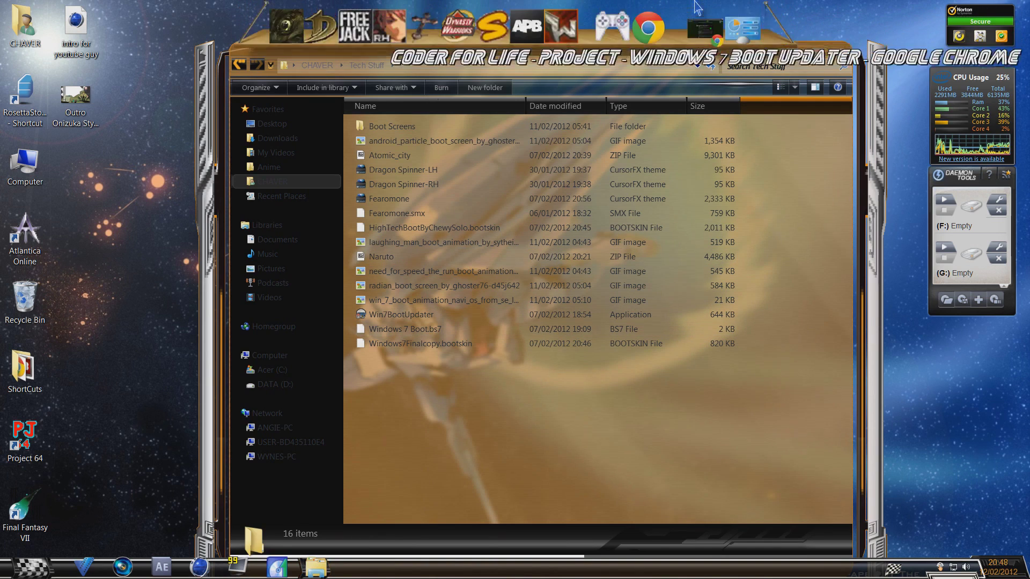
{"action": "left_click", "coordinate": [698, 42]}
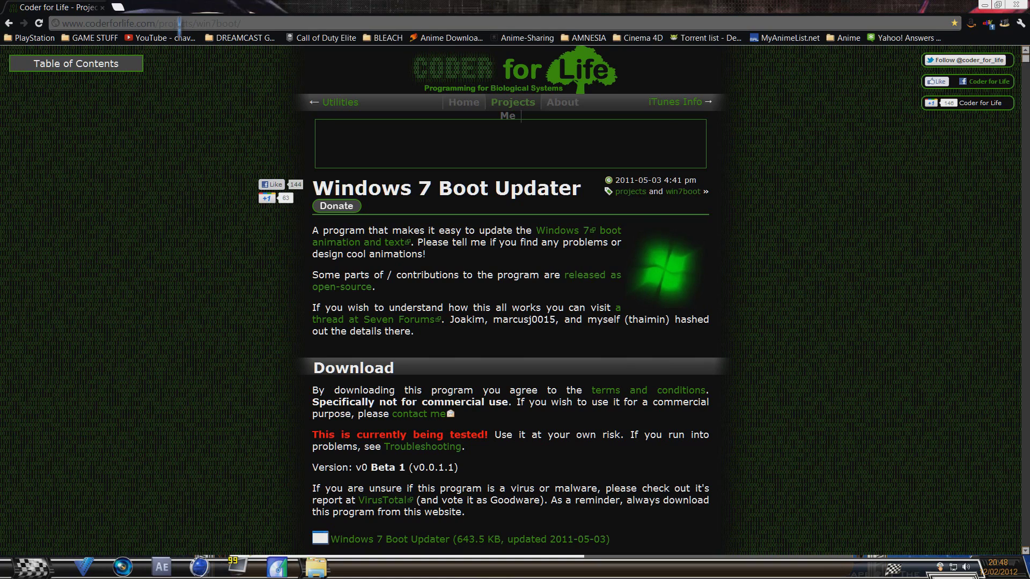
{"action": "scroll", "coordinate": [194, 177], "scroll_direction": "down", "scroll_amount": 3}
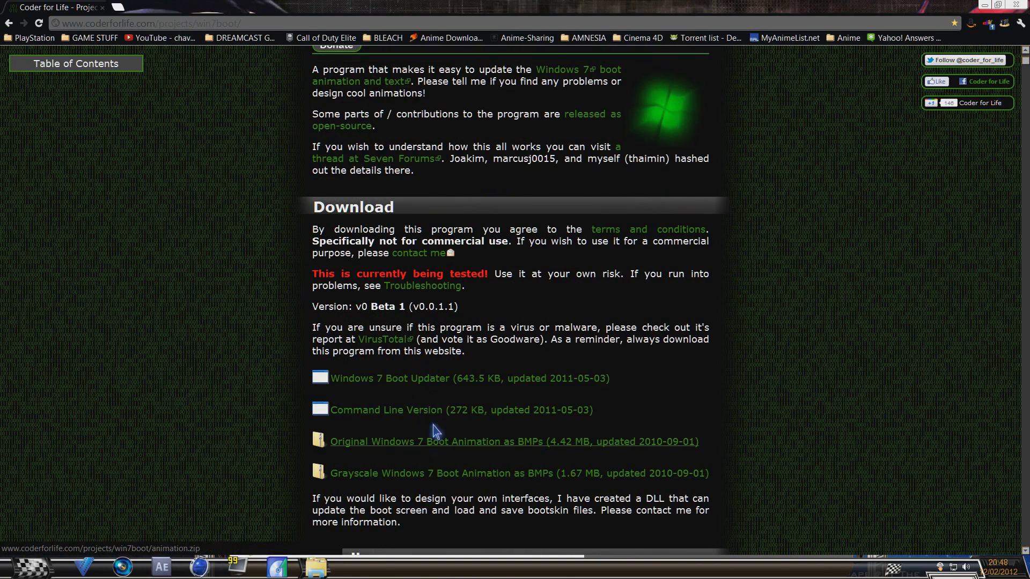
{"action": "left_click", "coordinate": [418, 442]}
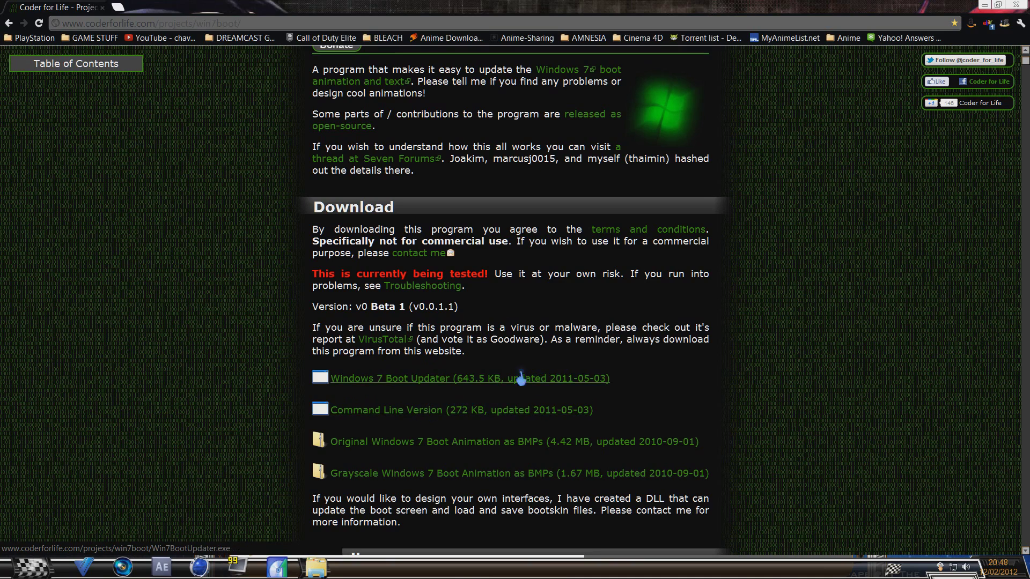
{"action": "left_click", "coordinate": [986, 6]}
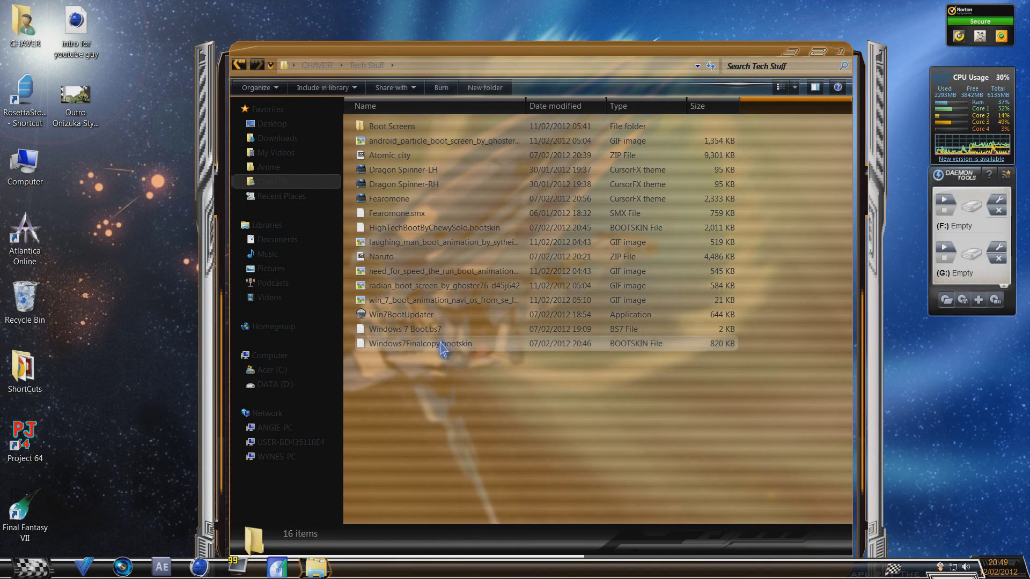
Run Win7BootUpdater from the Tech Stuff folder, accepting the security warning, and minimize the folder window
{"action": "double_click", "coordinate": [417, 316]}
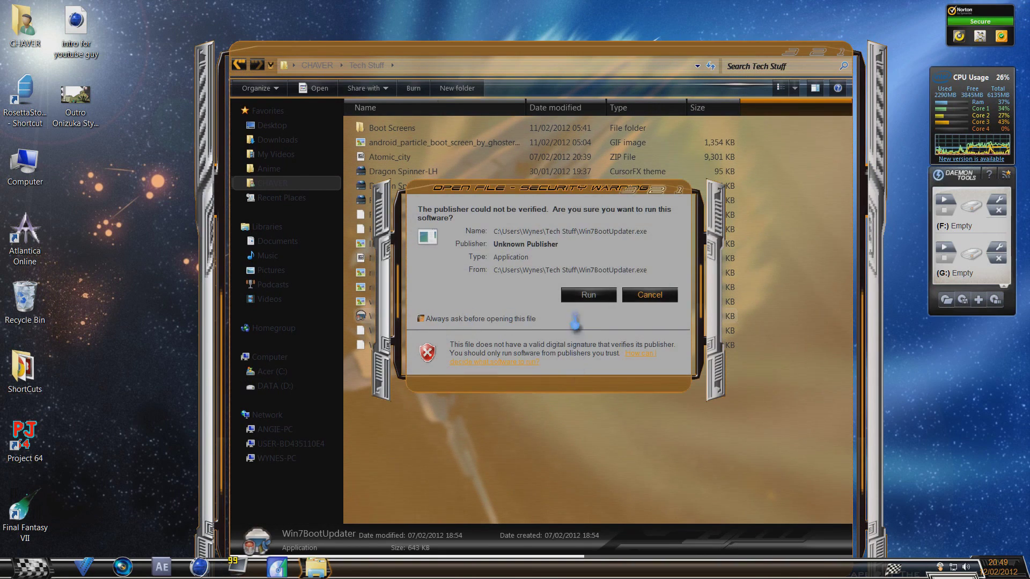
{"action": "left_click", "coordinate": [590, 295]}
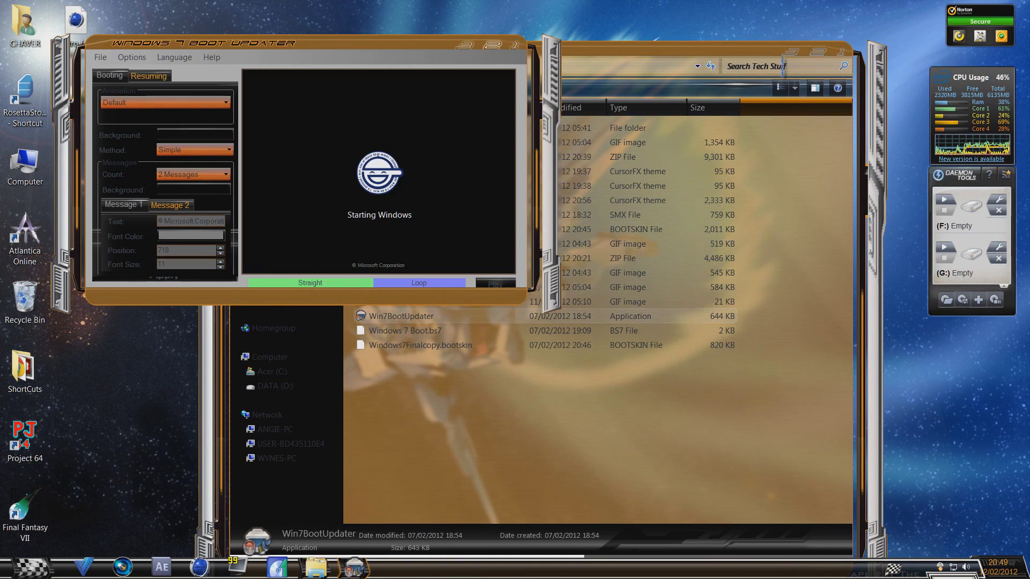
{"action": "left_click", "coordinate": [798, 52]}
{"action": "mouse_move", "coordinate": [391, 236]}
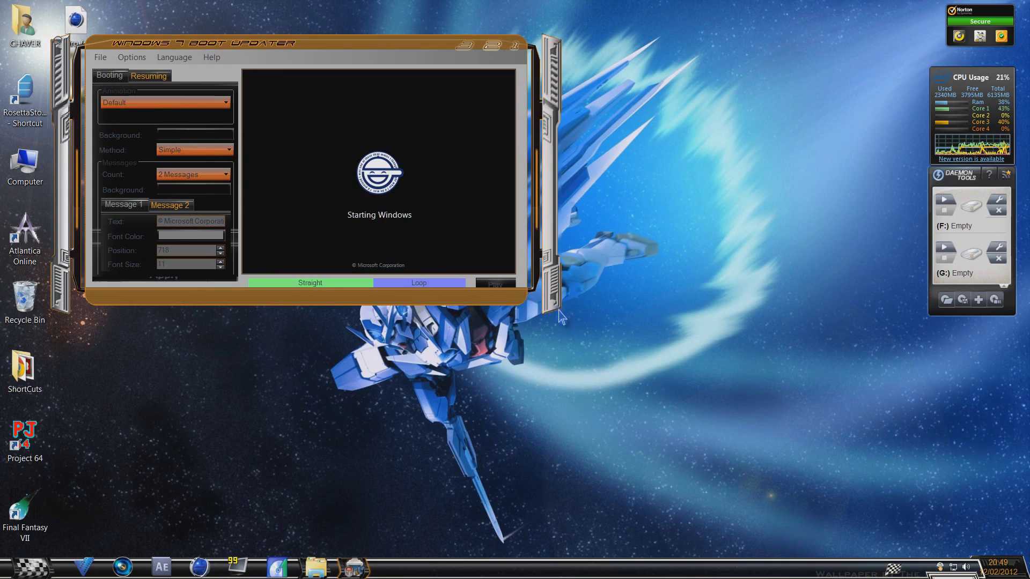
{"action": "mouse_move", "coordinate": [548, 354]}
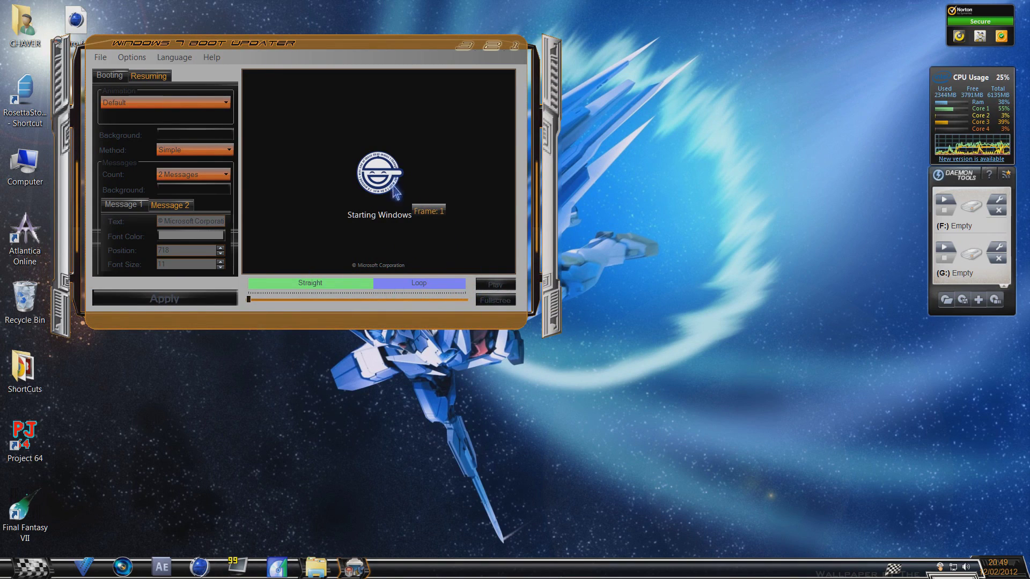
Play the boot animation preview, stop it and return it to the first frame
{"action": "left_click", "coordinate": [498, 285]}
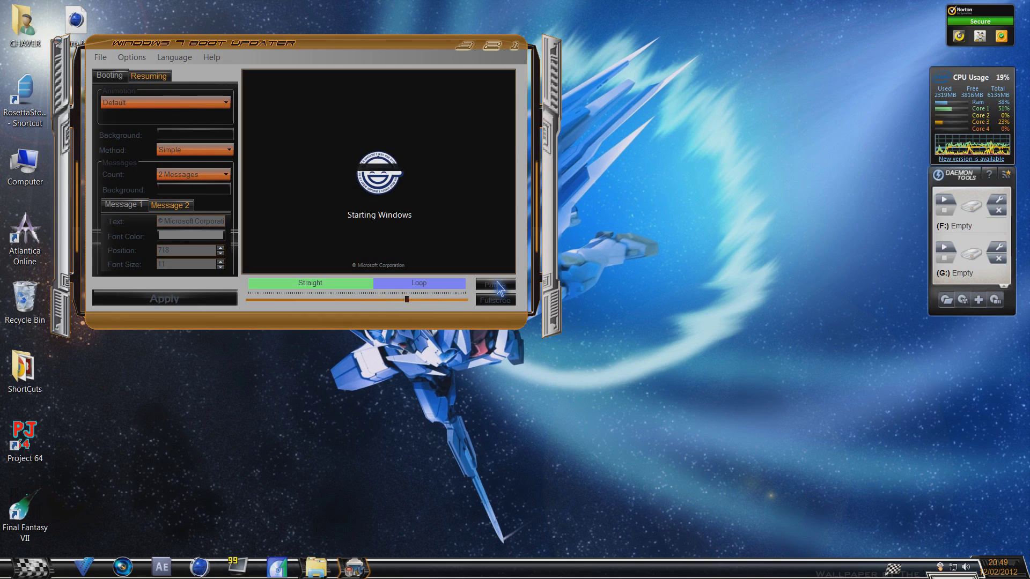
{"action": "left_click", "coordinate": [496, 285]}
{"action": "mouse_move", "coordinate": [437, 310]}
{"action": "left_click_drag", "start_coordinate": [438, 304], "coordinate": [248, 300]}
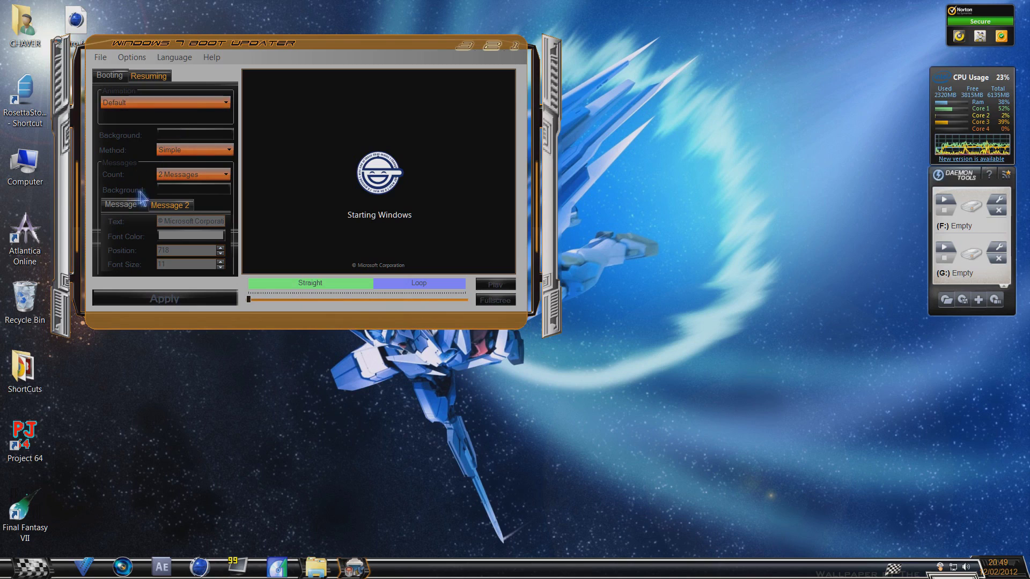
Replace the Microsoft copyright text of Message 1 on the boot screen with the author's username
{"action": "left_click", "coordinate": [188, 208]}
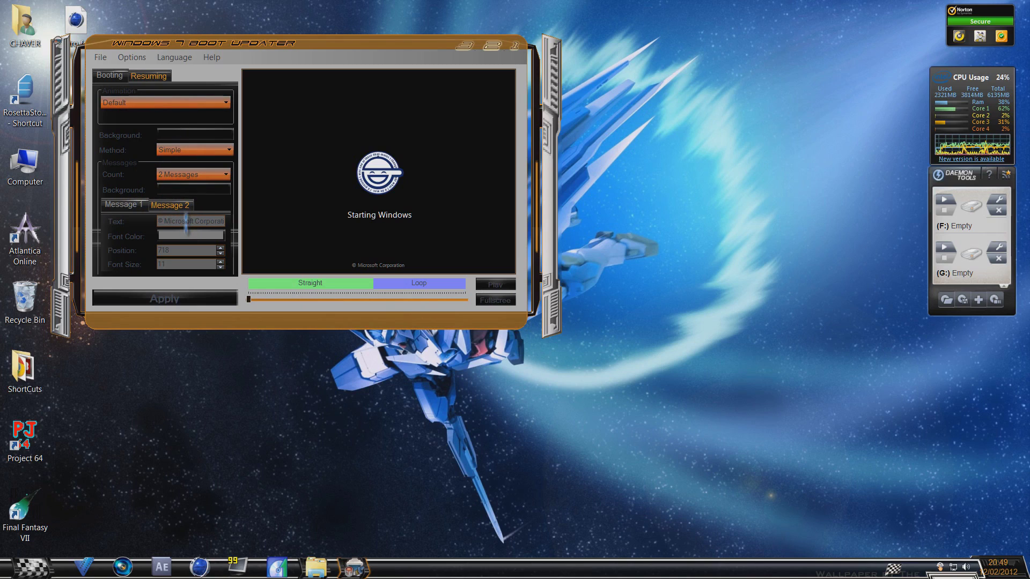
{"action": "left_click", "coordinate": [186, 222]}
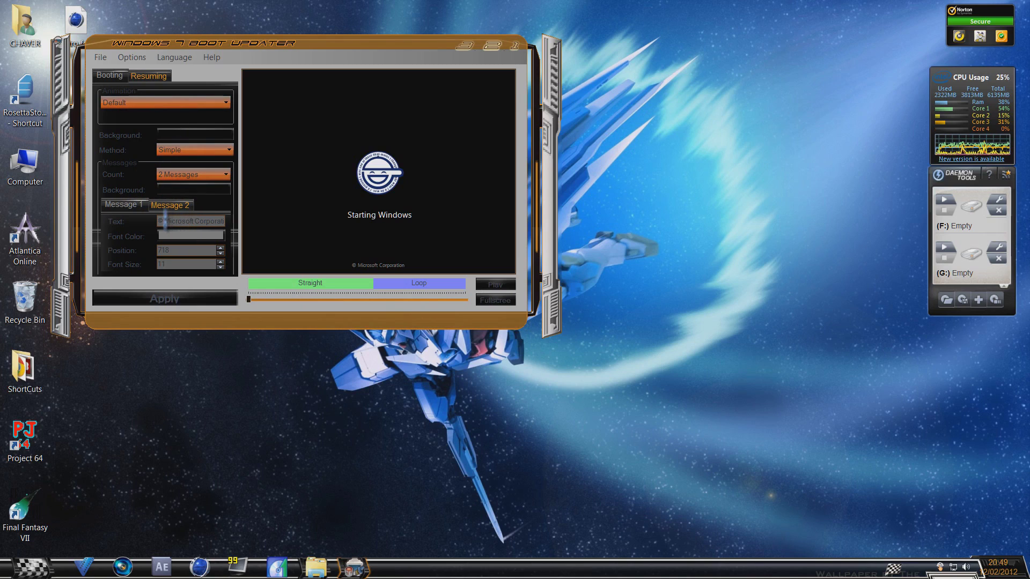
{"action": "left_click_drag", "start_coordinate": [165, 221], "coordinate": [294, 208]}
{"action": "key", "text": "BackSpace"}
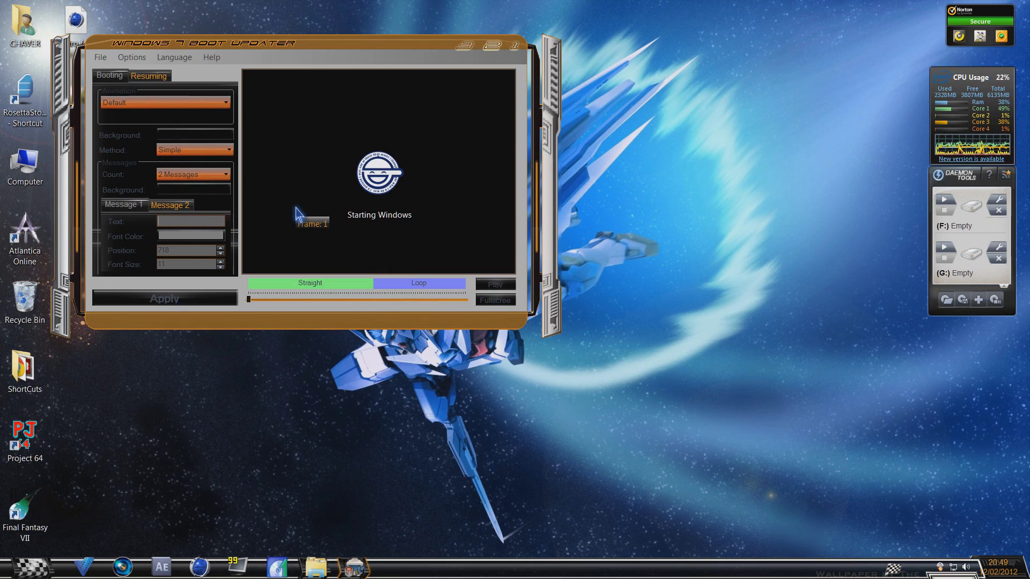
{"action": "type", "text": "chaver28"}
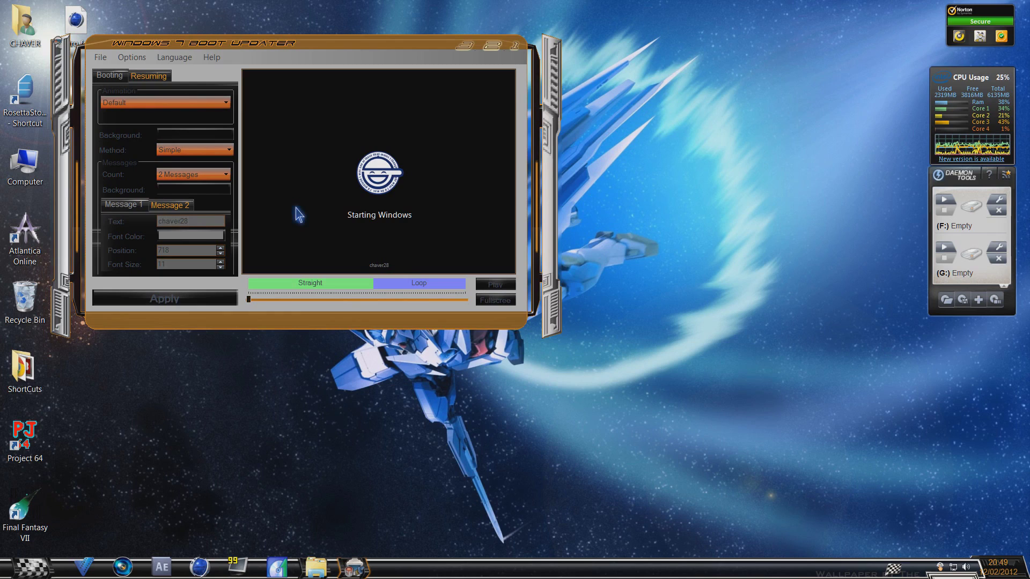
Change the text of Message 2 on the boot screen to "Booting Up The Beast"
{"action": "left_click", "coordinate": [185, 203]}
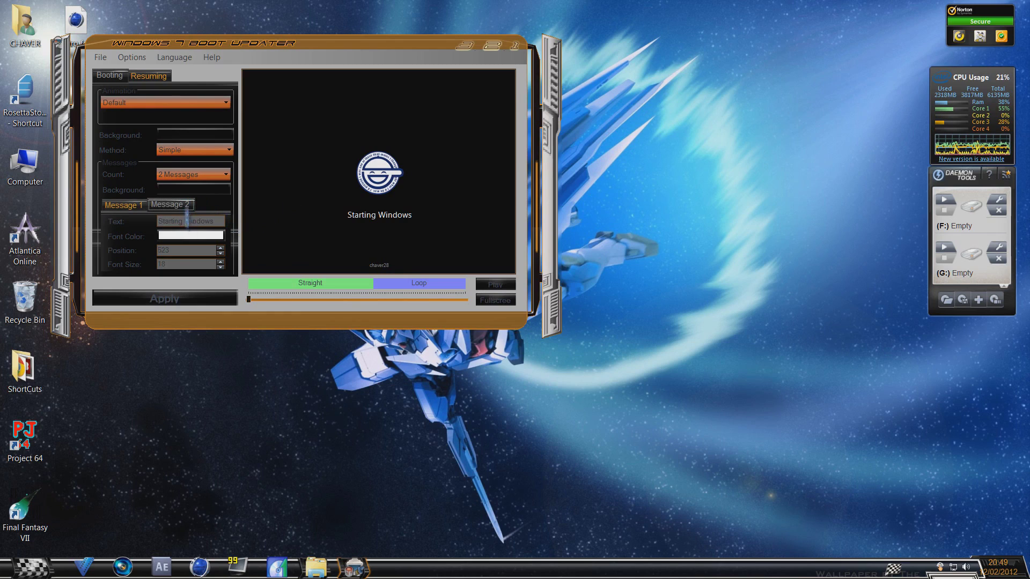
{"action": "left_click_drag", "start_coordinate": [218, 221], "coordinate": [158, 221]}
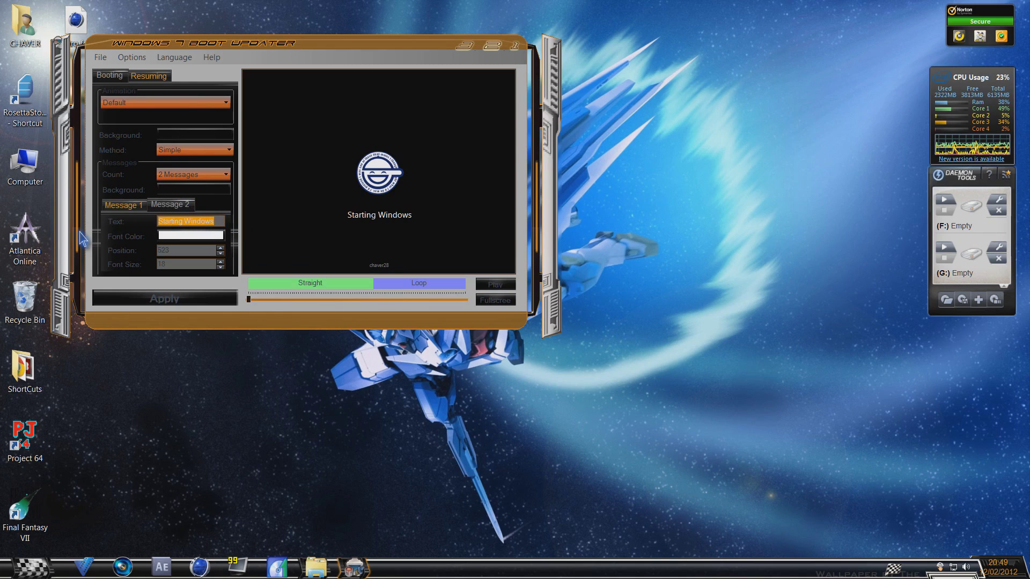
{"action": "type", "text": "Booting Up The Beast"}
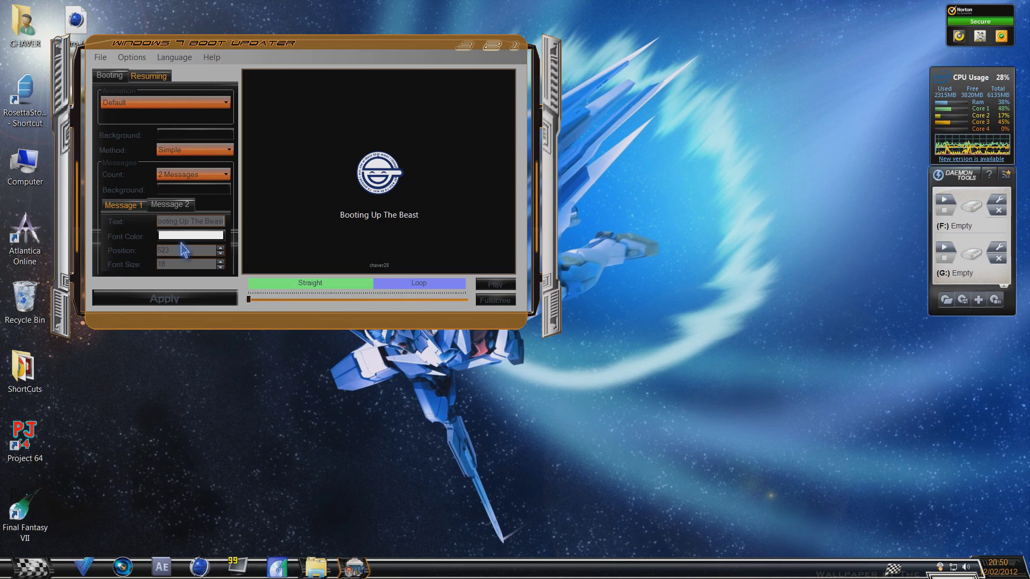
Set the font color of Message 2 and Message 1 to the dark green custom color
{"action": "left_click", "coordinate": [190, 235]}
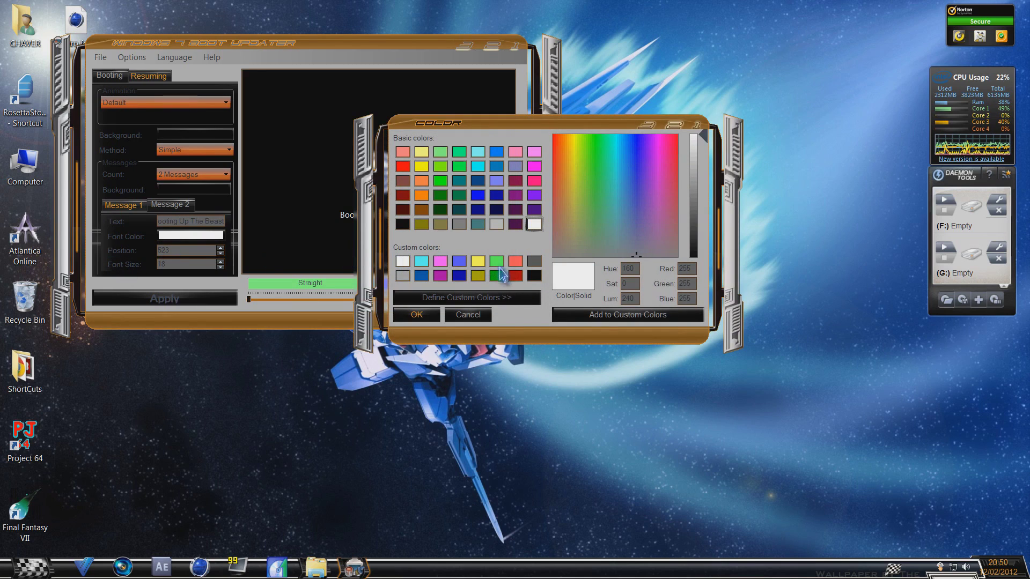
{"action": "left_click", "coordinate": [498, 276]}
{"action": "left_click", "coordinate": [417, 314]}
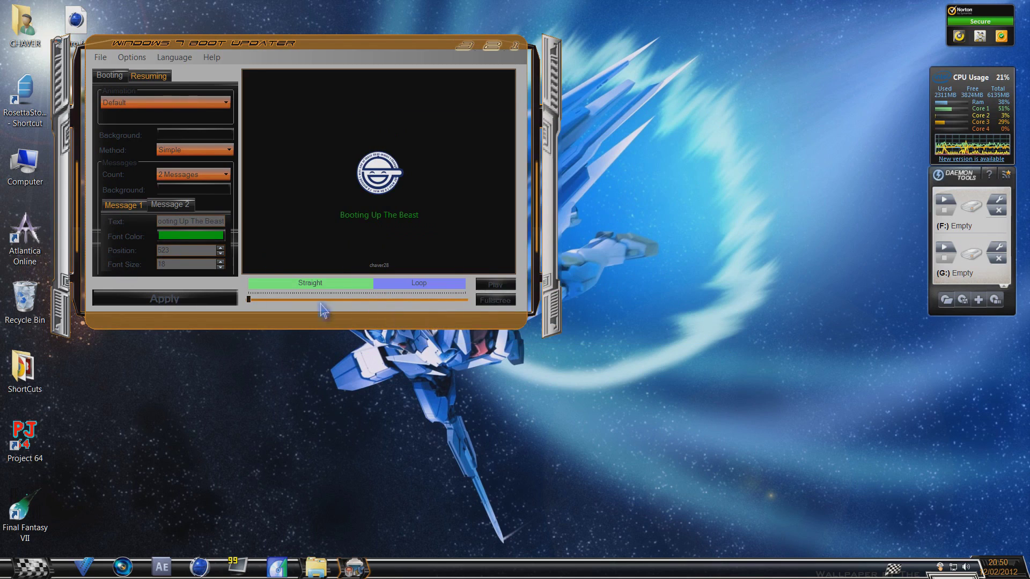
{"action": "left_click", "coordinate": [137, 208]}
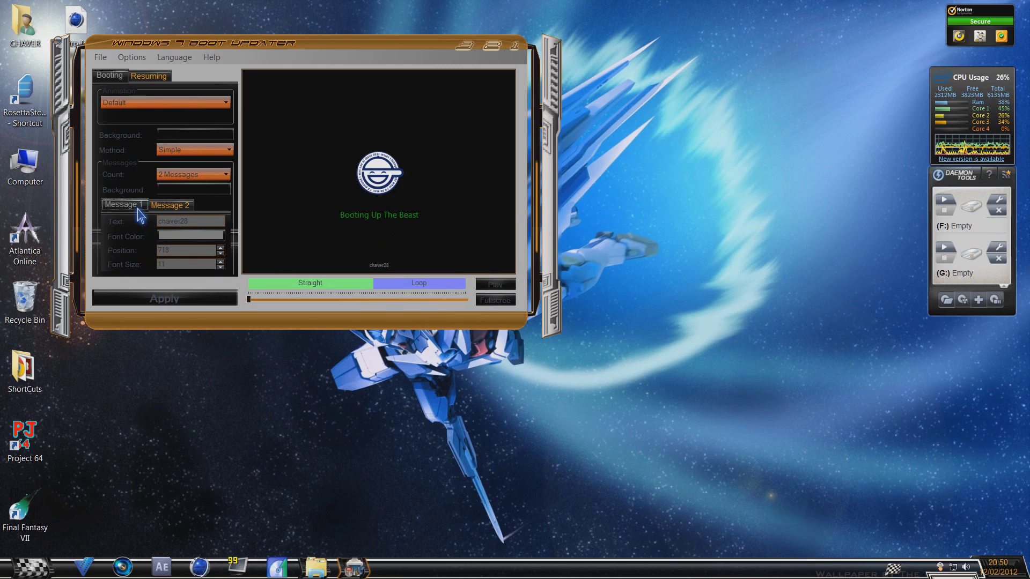
{"action": "left_click", "coordinate": [173, 235]}
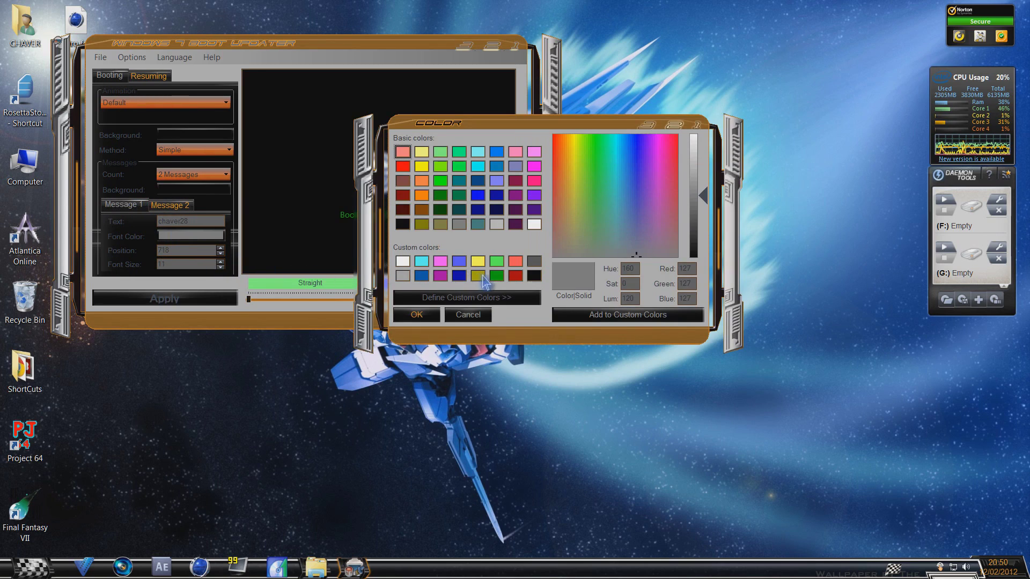
{"action": "left_click", "coordinate": [497, 276]}
{"action": "left_click", "coordinate": [416, 315]}
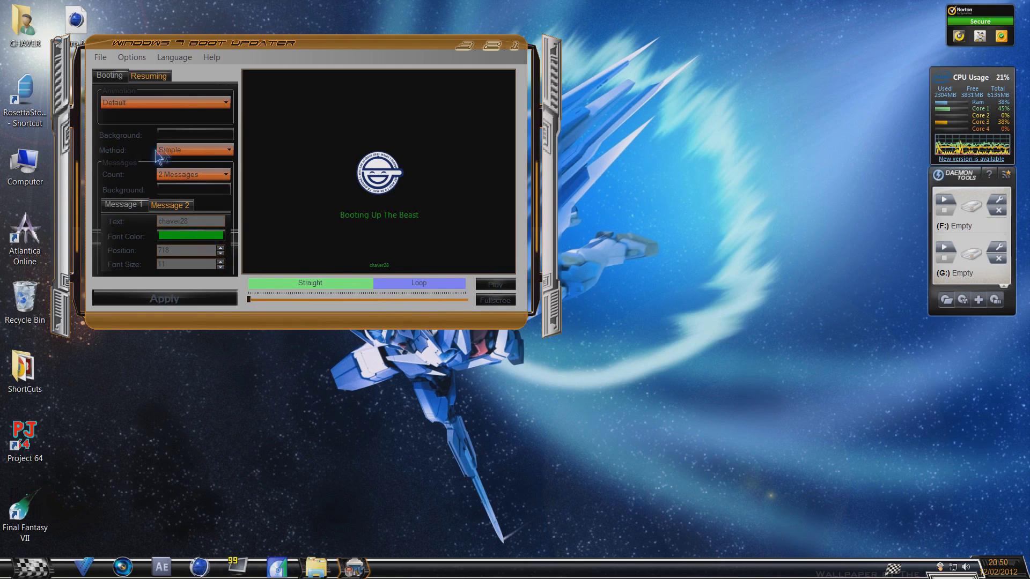
Check the boot file options and close Windows 7 Boot Updater without applying the message edits
{"action": "left_click", "coordinate": [141, 58]}
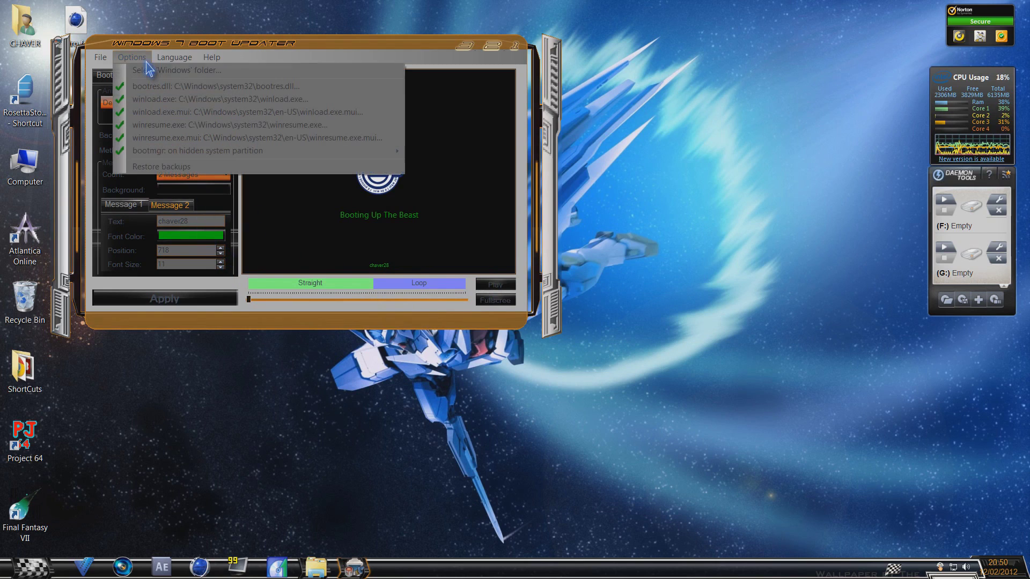
{"action": "left_click", "coordinate": [134, 57]}
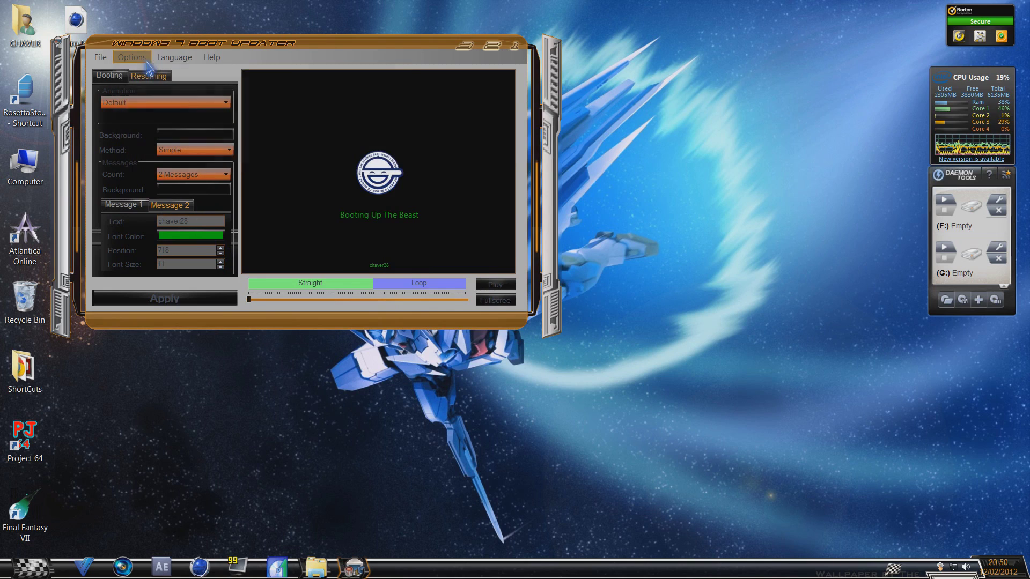
{"action": "left_click", "coordinate": [513, 47]}
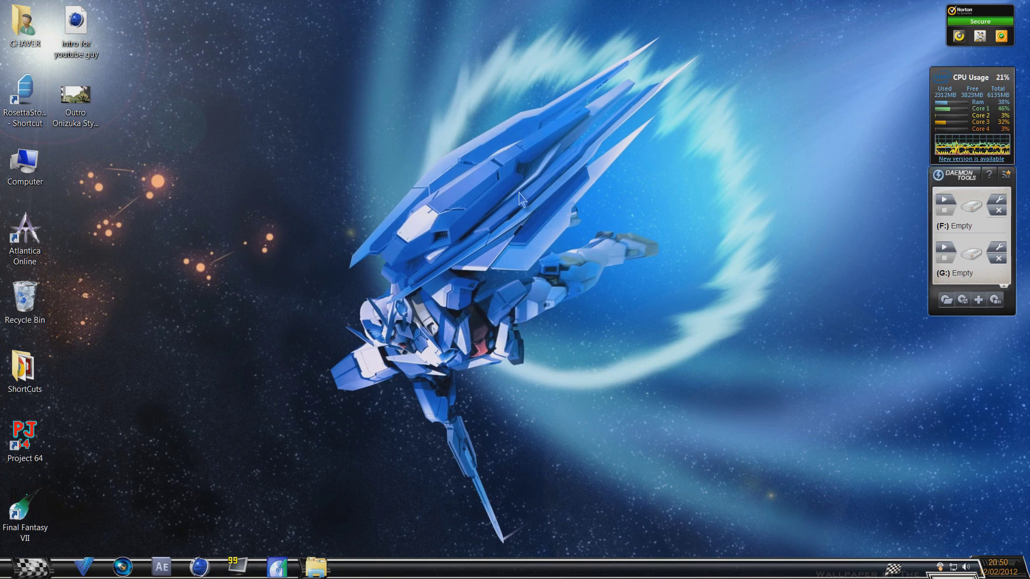
Switch to Chrome to view the Windows 7 Boot Updater download link again, and minimize the browser
{"action": "mouse_move", "coordinate": [704, 44]}
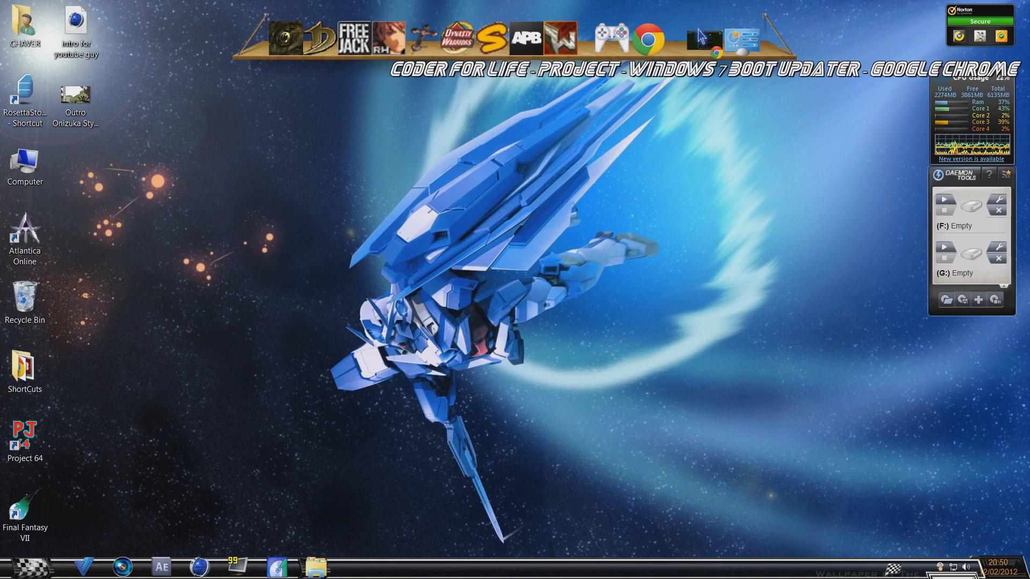
{"action": "left_click", "coordinate": [704, 44]}
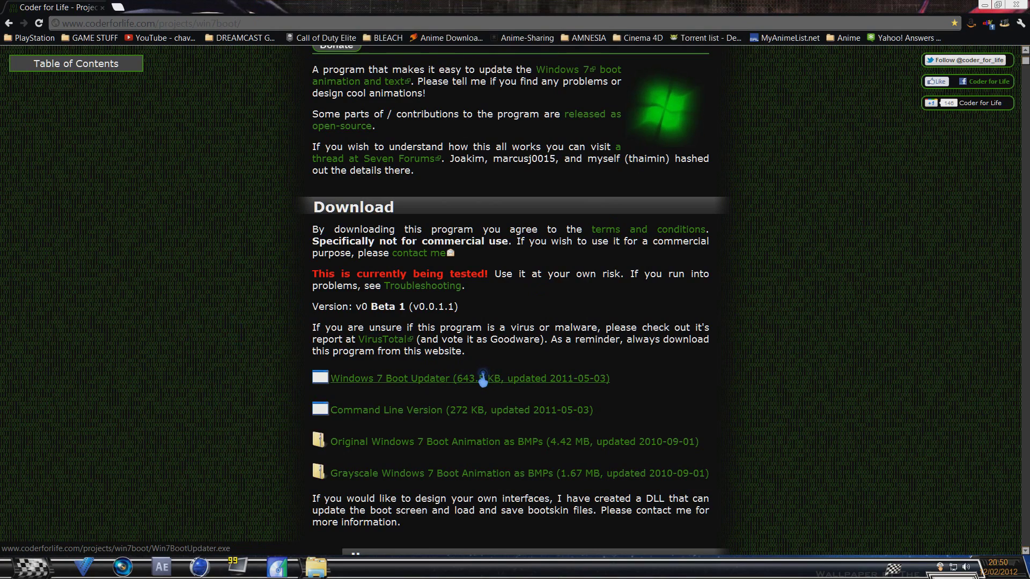
{"action": "left_click", "coordinate": [984, 7]}
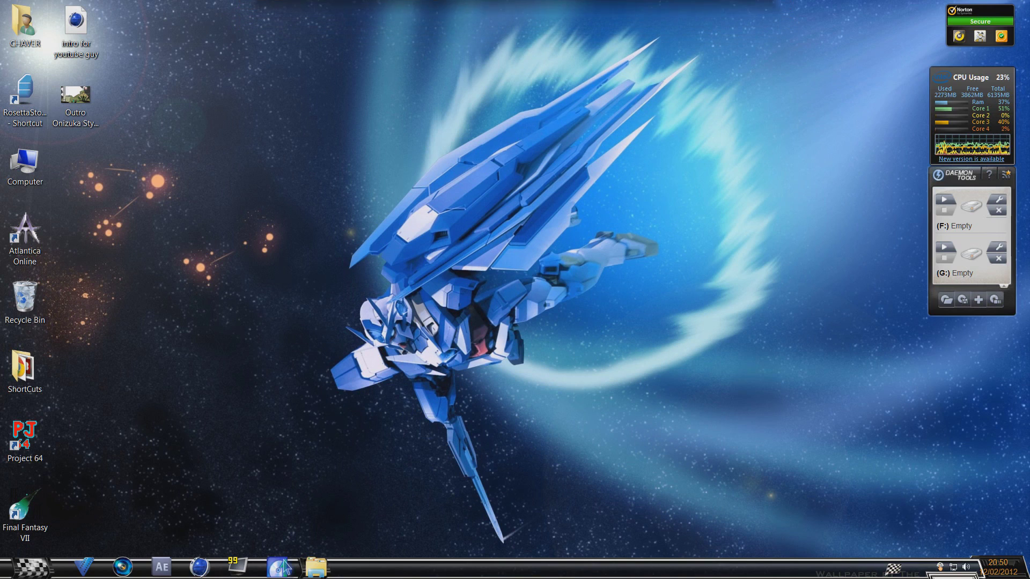
Launch Win7BootUpdater again from the Tech Stuff folder and allow it to run
{"action": "left_click", "coordinate": [321, 569]}
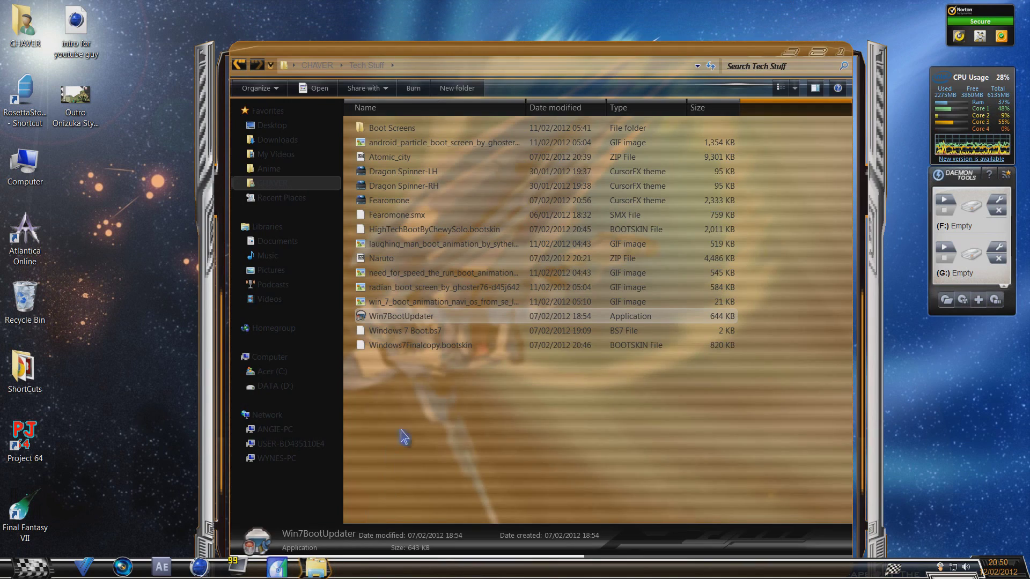
{"action": "double_click", "coordinate": [441, 317]}
{"action": "left_click", "coordinate": [594, 295]}
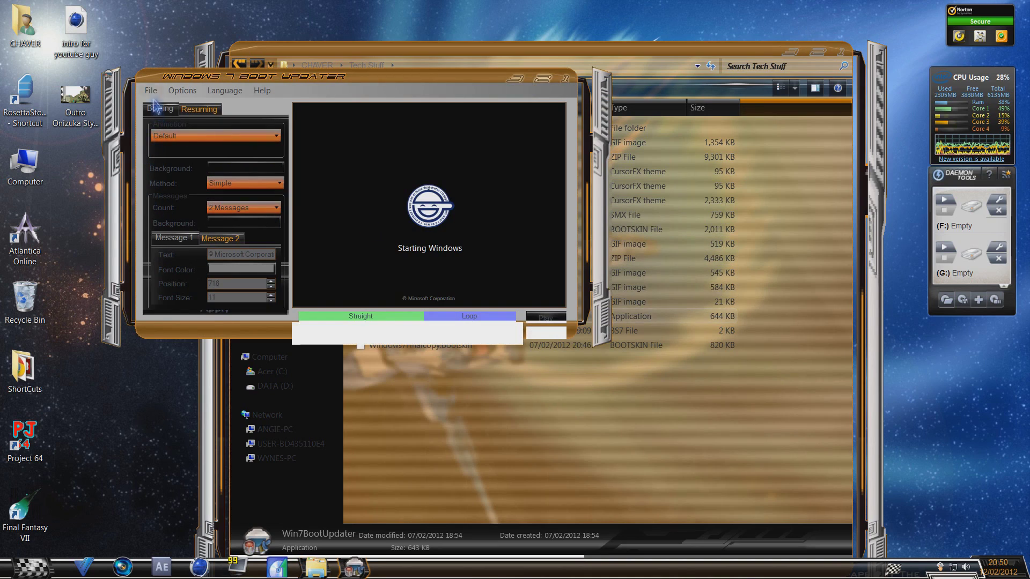
Browse to the boot skin file Windows 7 Boot.bs7 in the Tech Stuff folder for loading, and cancel without loading it
{"action": "left_click", "coordinate": [151, 91]}
{"action": "left_click", "coordinate": [186, 112]}
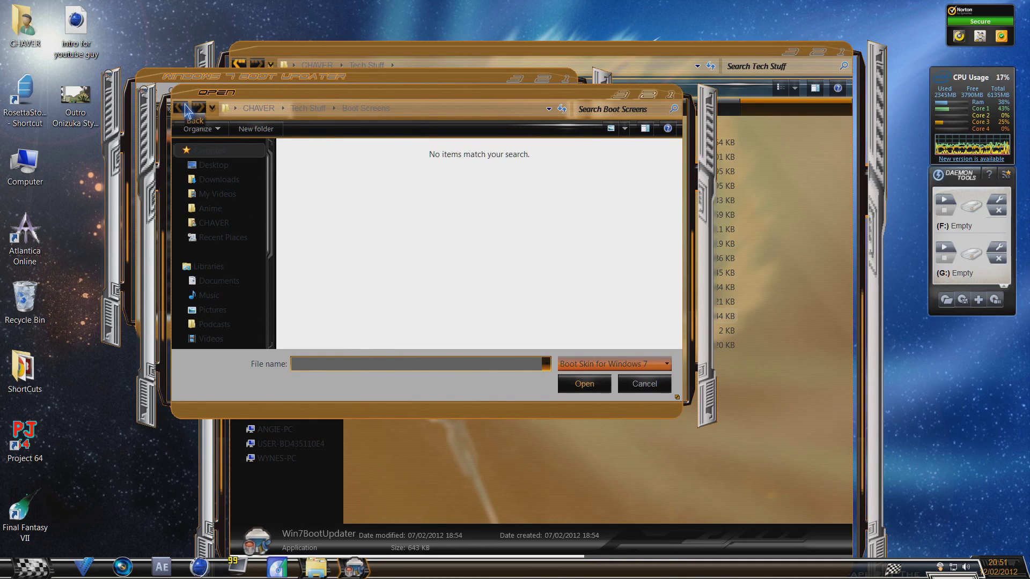
{"action": "left_click", "coordinate": [308, 108]}
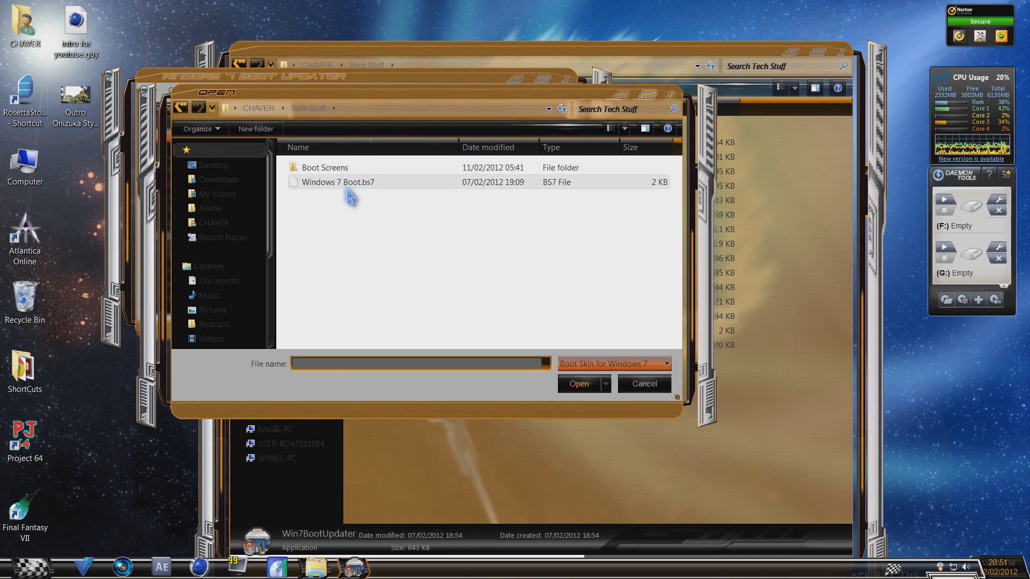
{"action": "left_click", "coordinate": [376, 185]}
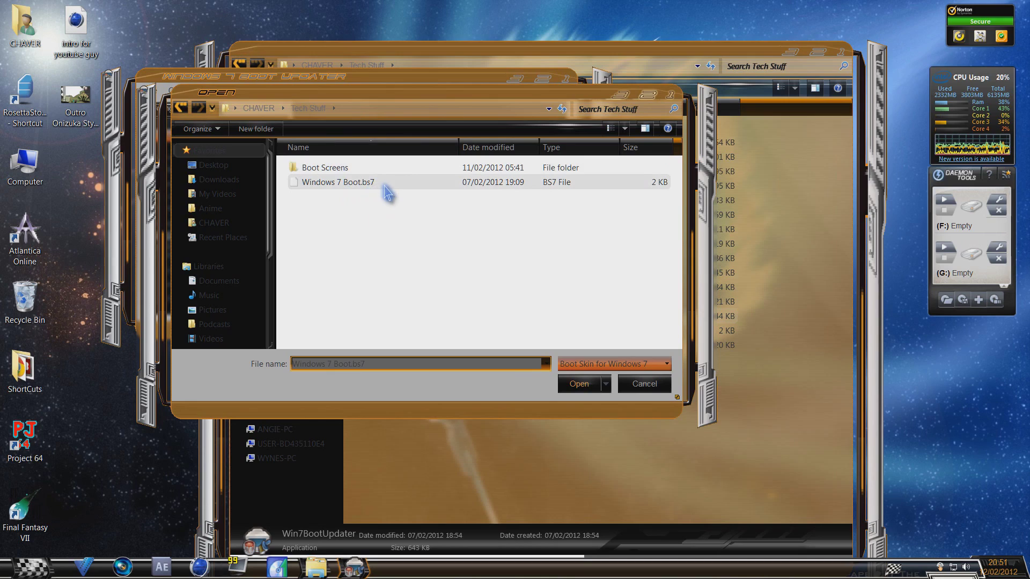
{"action": "left_click", "coordinate": [631, 385]}
{"action": "left_click", "coordinate": [151, 90]}
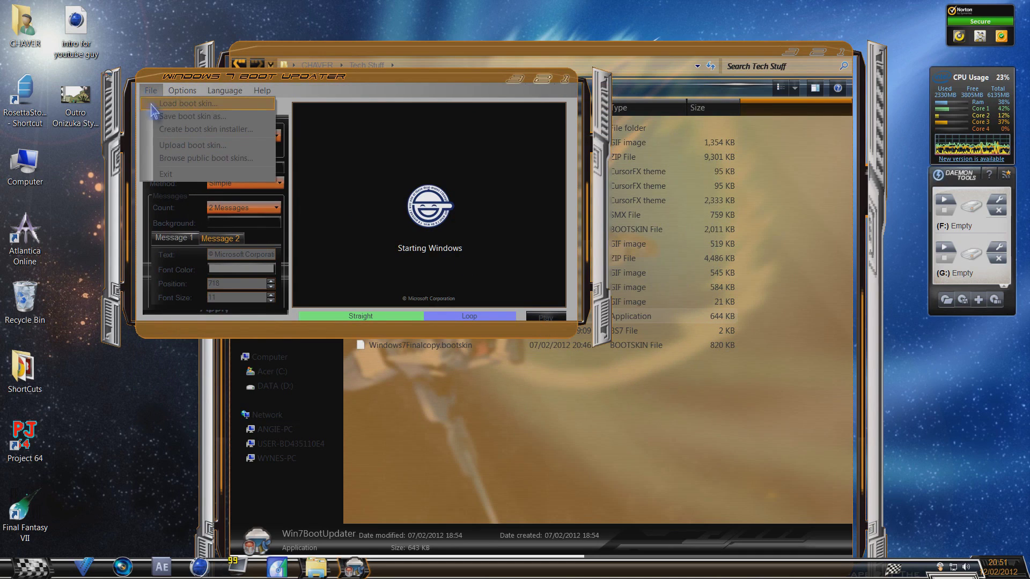
{"action": "left_click", "coordinate": [155, 91]}
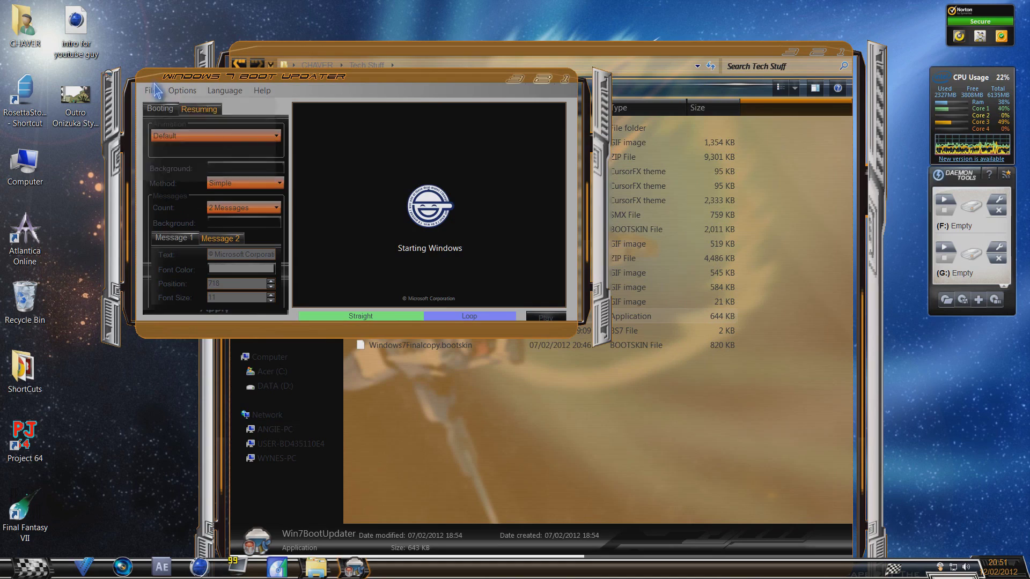
Choose the Animation type, read the animation folder requirements, cancel the folder selection and close Windows 7 Boot Updater
{"action": "left_click", "coordinate": [194, 138]}
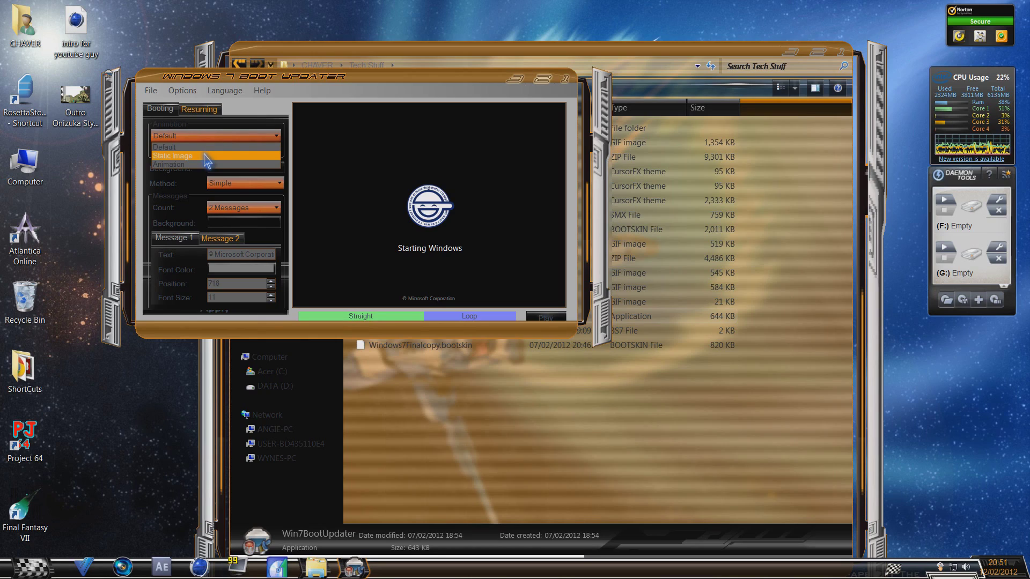
{"action": "left_click", "coordinate": [205, 157]}
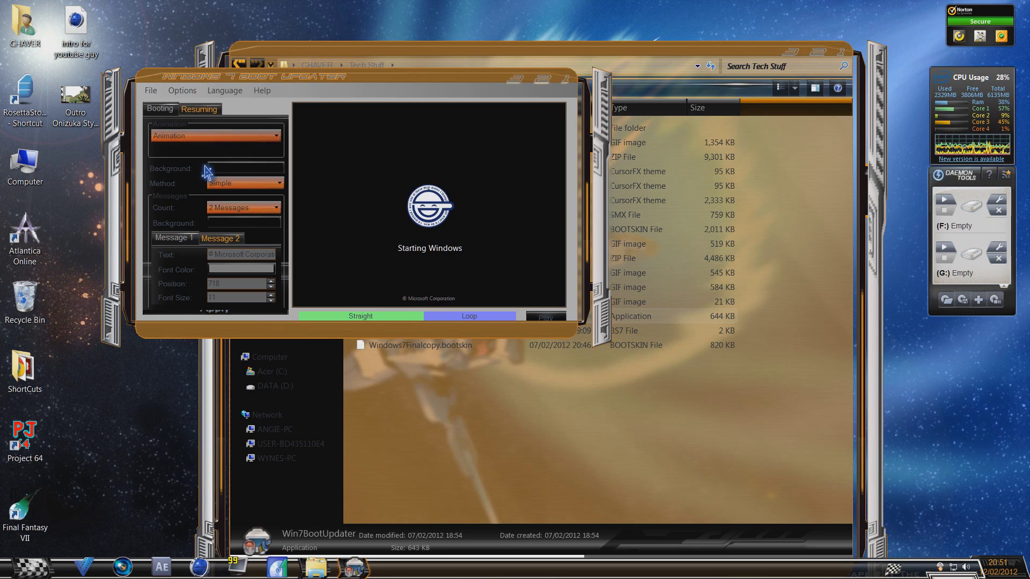
{"action": "left_click", "coordinate": [231, 183]}
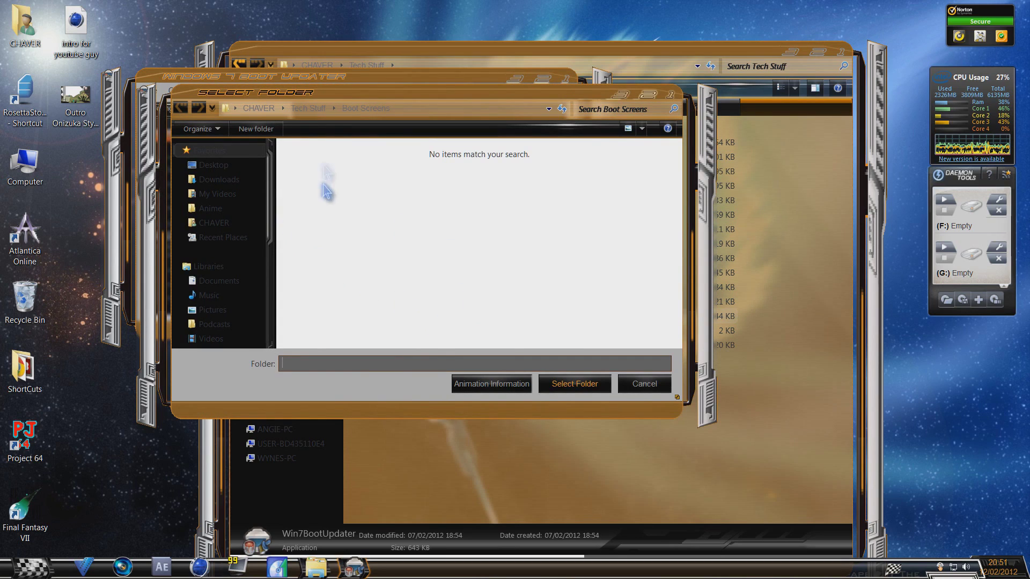
{"action": "left_click", "coordinate": [310, 108]}
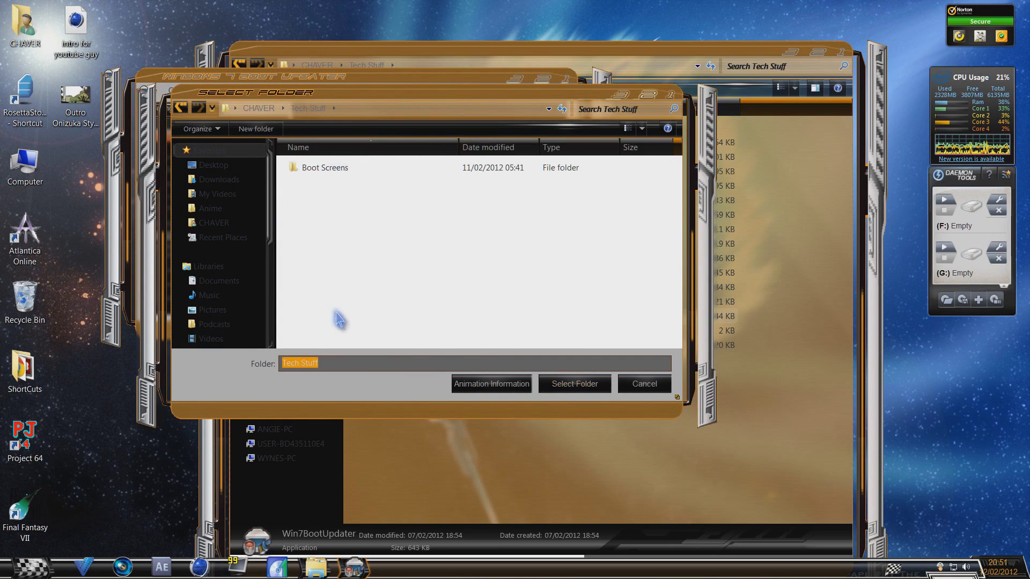
{"action": "left_click", "coordinate": [499, 387]}
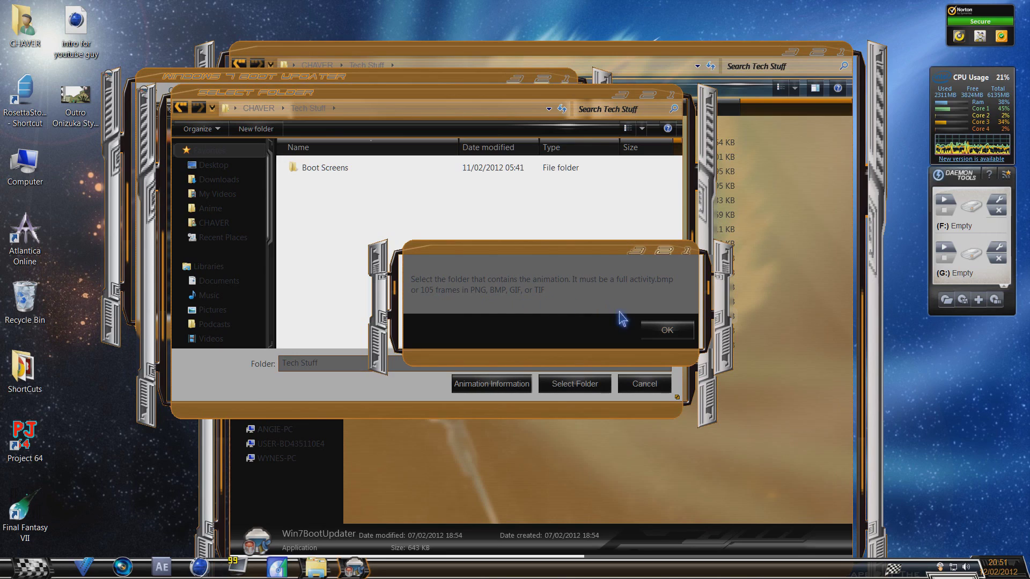
{"action": "left_click", "coordinate": [665, 330]}
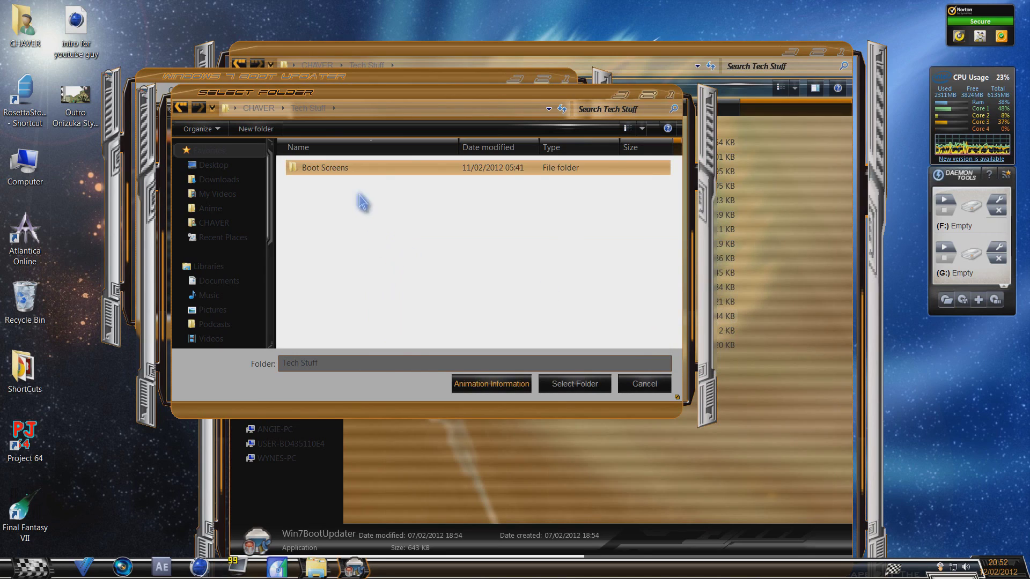
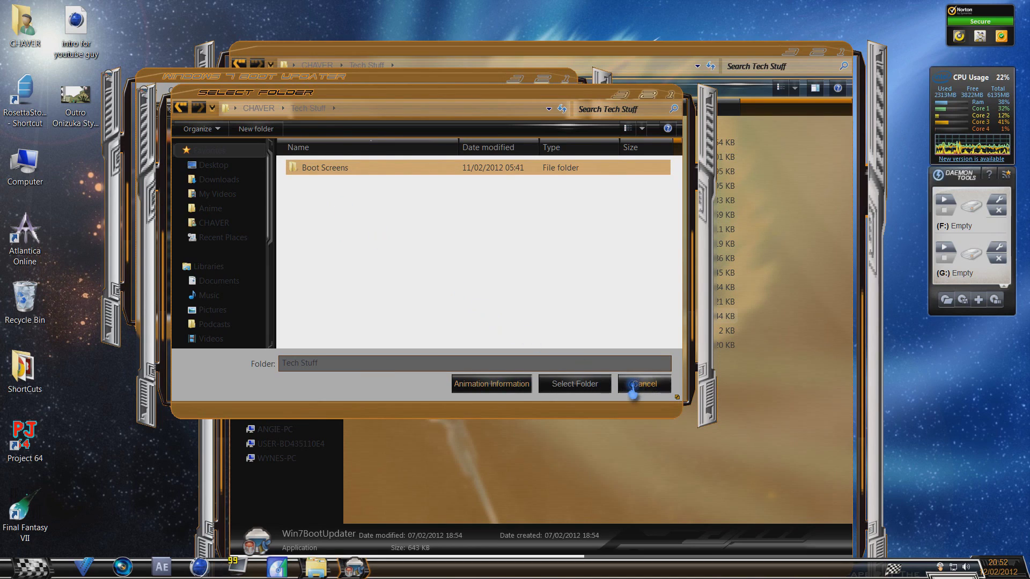
{"action": "left_click", "coordinate": [630, 385]}
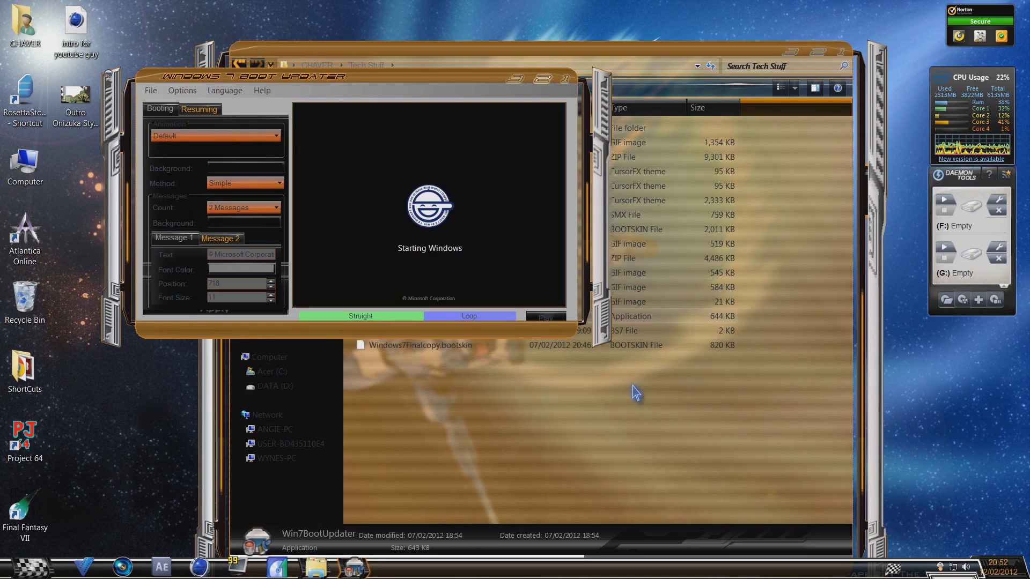
{"action": "left_click", "coordinate": [565, 78]}
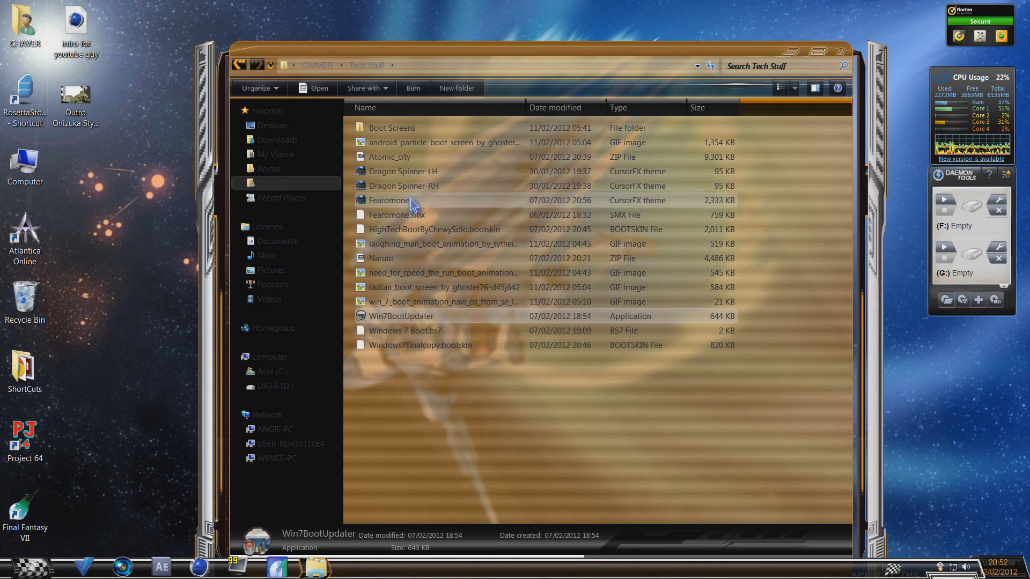
Preview the android_particle_boot_screen GIF from the Tech Stuff folder in an enlarged browser window, and close the browser
{"action": "left_click", "coordinate": [439, 143]}
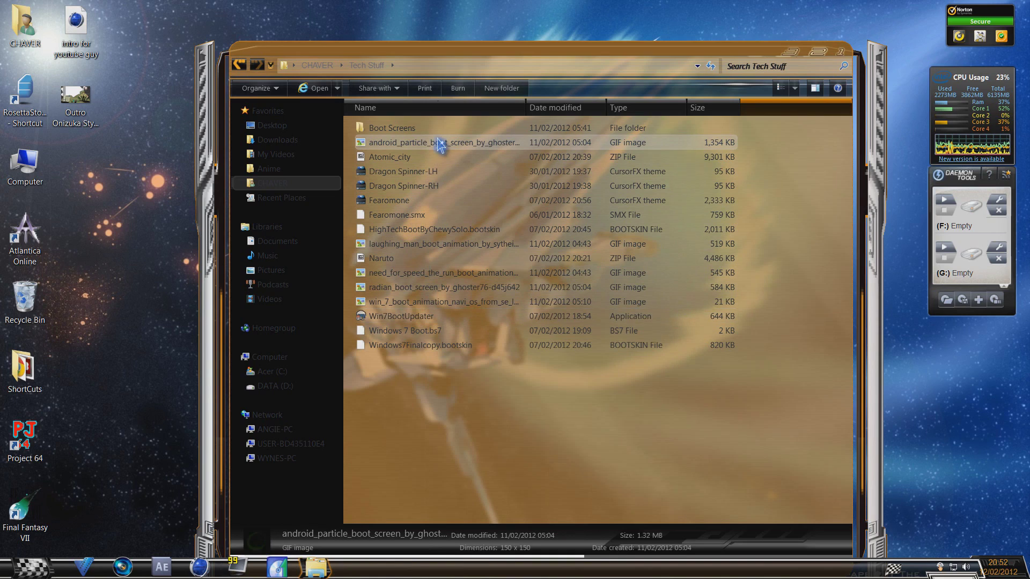
{"action": "double_click", "coordinate": [432, 143]}
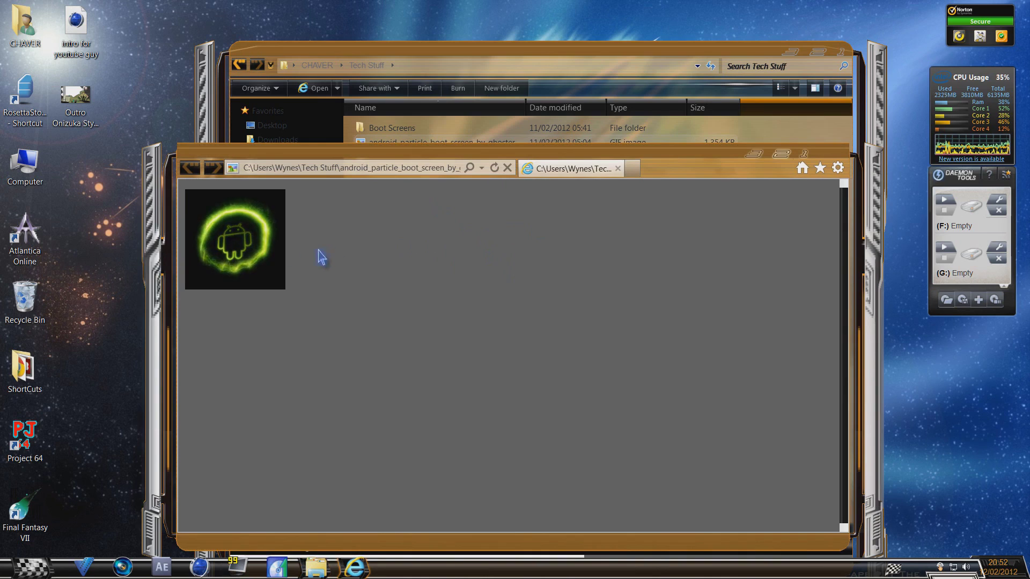
{"action": "left_click", "coordinate": [804, 155]}
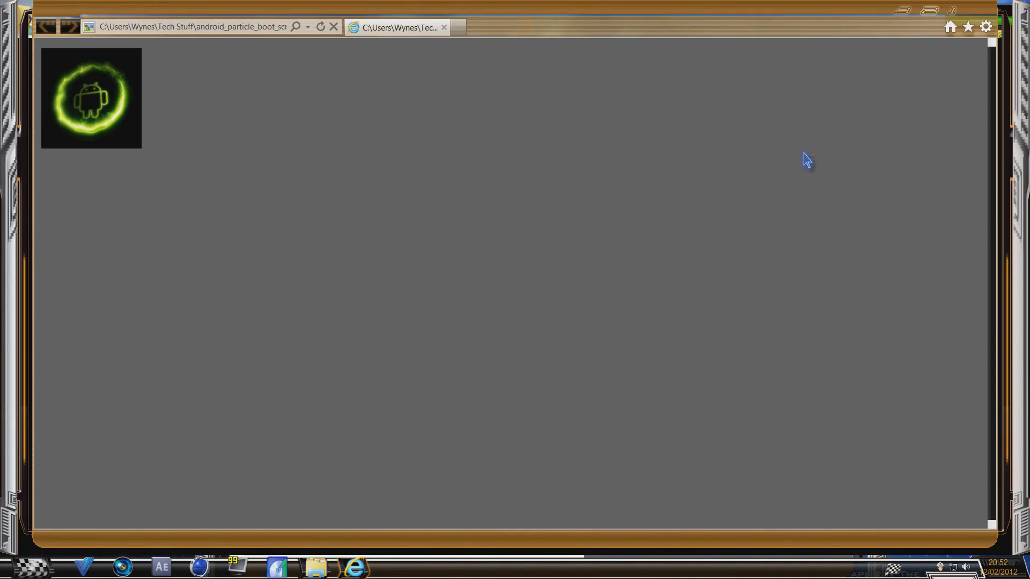
{"action": "left_click", "coordinate": [953, 11]}
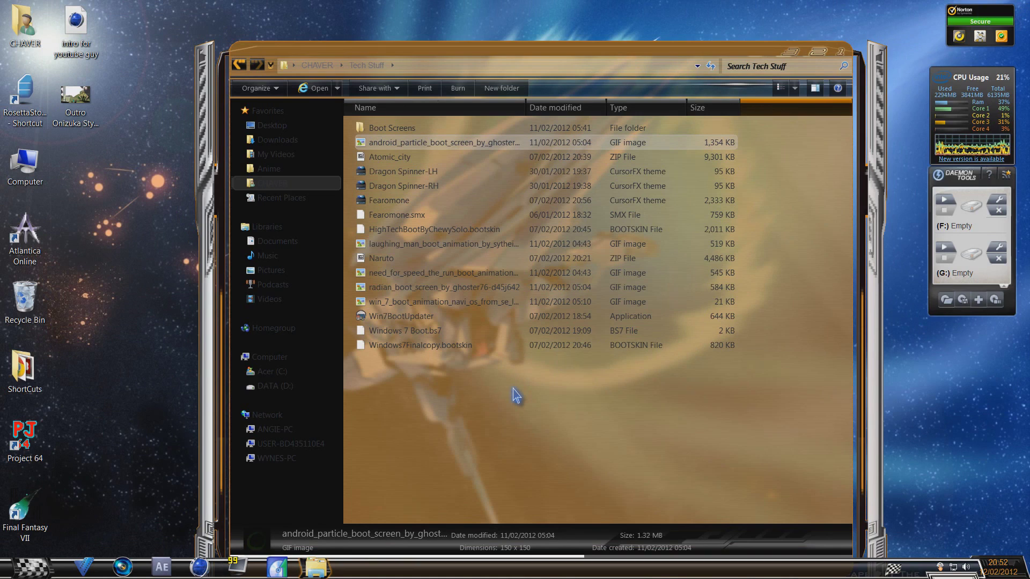
Close the Tech Stuff folder window and launch Adobe Photoshop CS5
{"action": "left_click", "coordinate": [841, 60]}
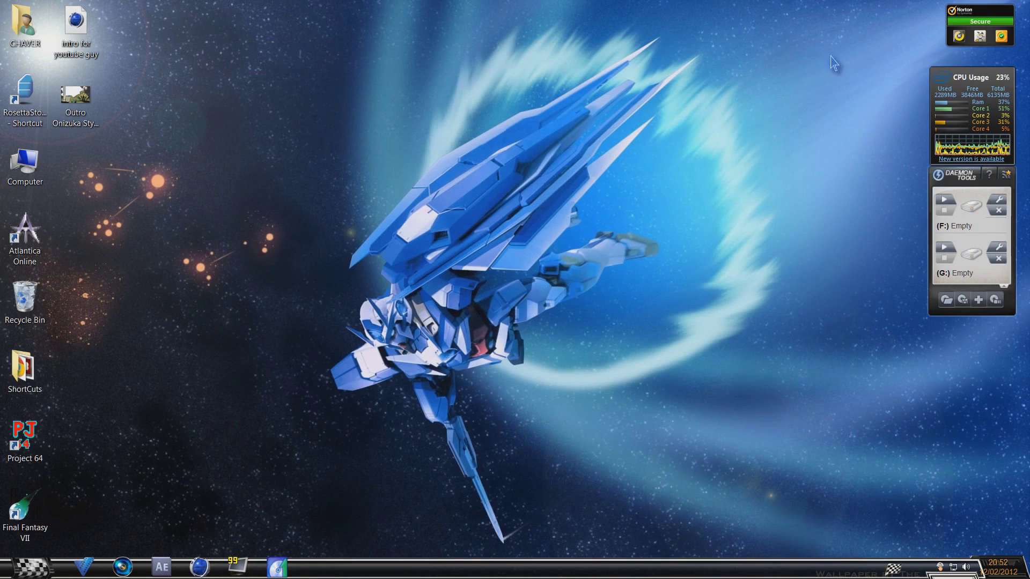
{"action": "left_click", "coordinate": [51, 563]}
{"action": "left_click", "coordinate": [73, 445]}
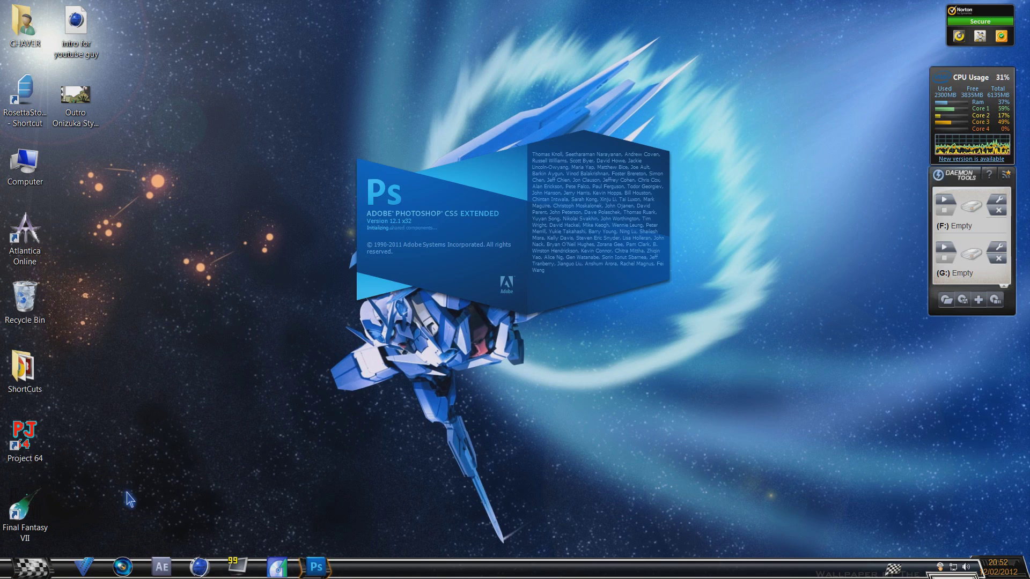
{"action": "mouse_move", "coordinate": [697, 6]}
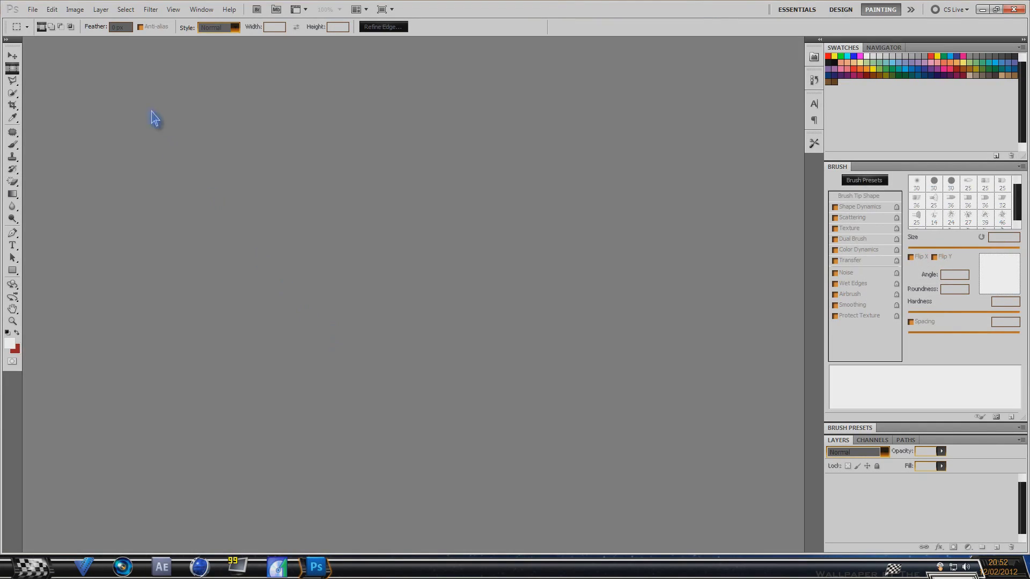
Open android_particle_boot_screen_by_ghoster76-d41q1q6.gif from the Tech Stuff folder and look through its frame layers
{"action": "left_click", "coordinate": [32, 9]}
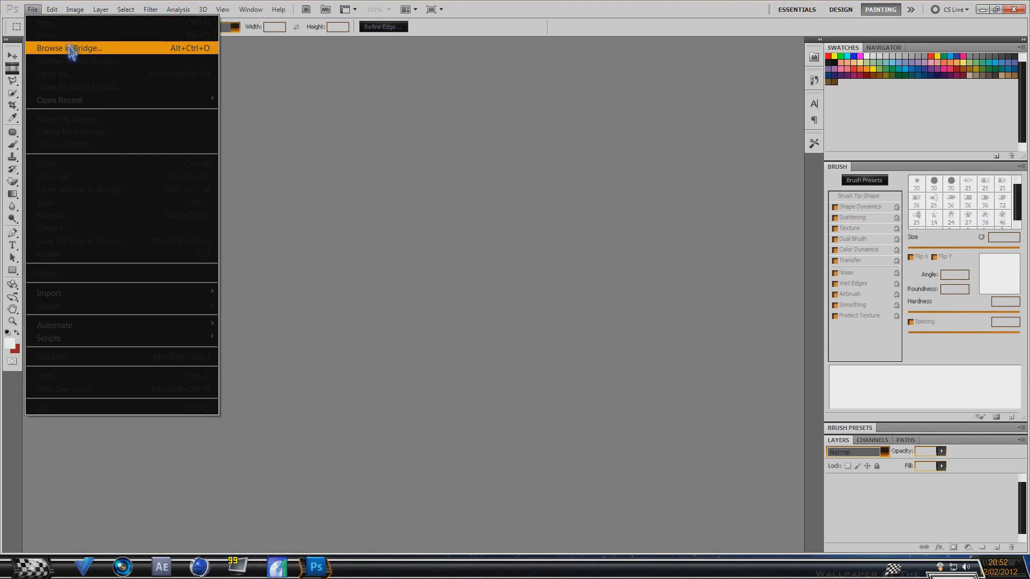
{"action": "left_click", "coordinate": [33, 10]}
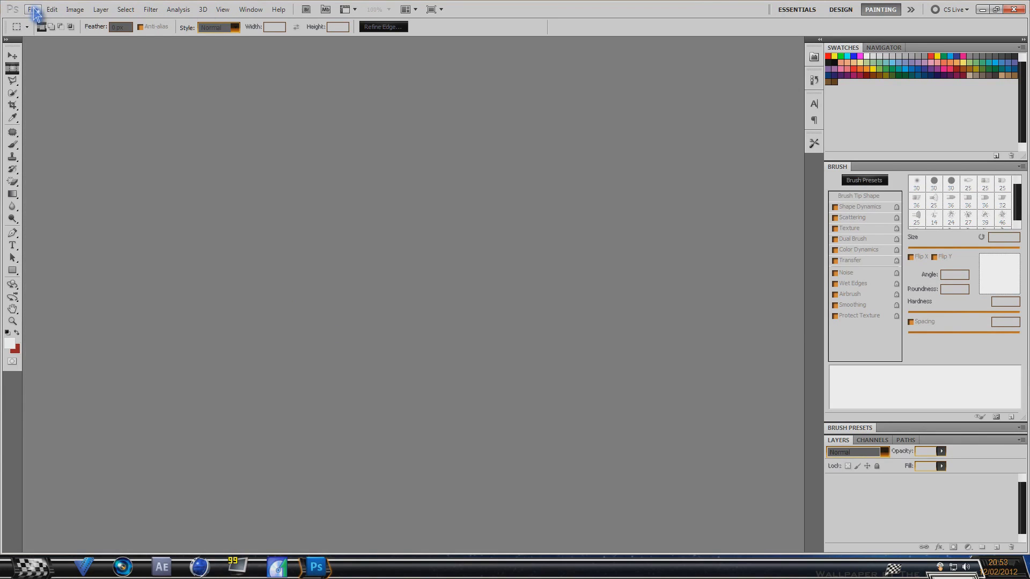
{"action": "left_click", "coordinate": [34, 11]}
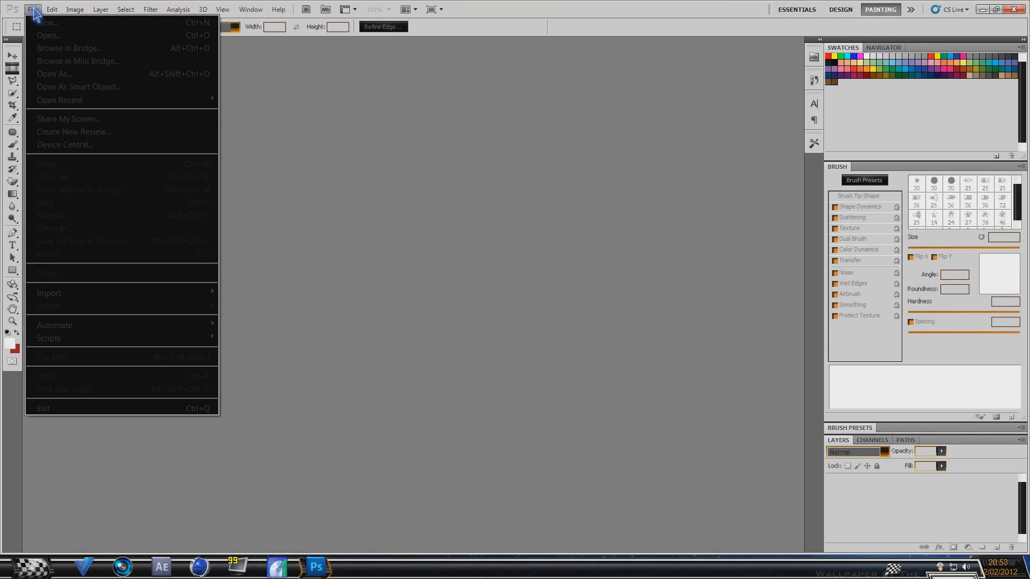
{"action": "left_click", "coordinate": [46, 35]}
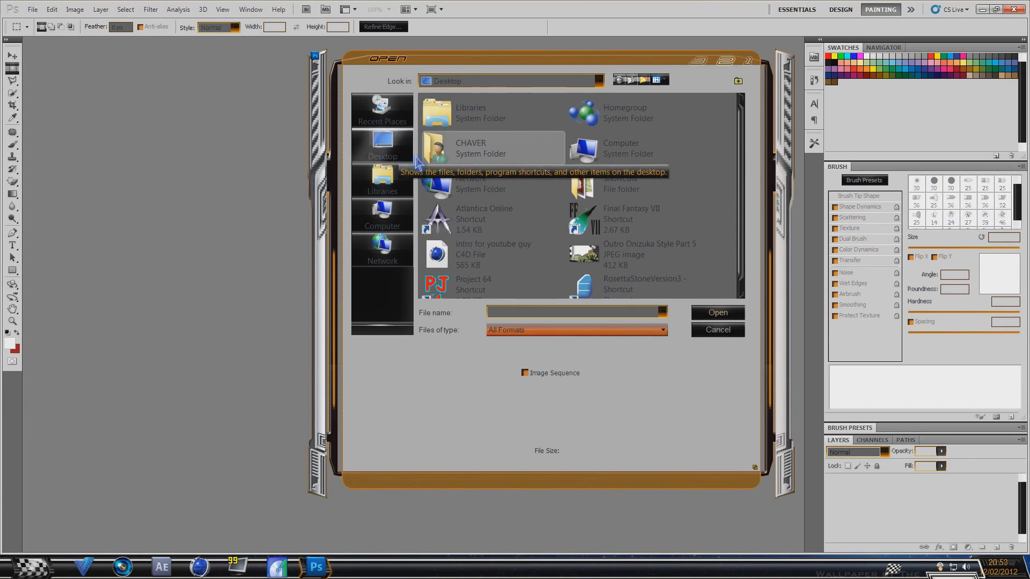
{"action": "double_click", "coordinate": [446, 159]}
{"action": "scroll", "coordinate": [553, 239], "scroll_direction": "down", "scroll_amount": 2}
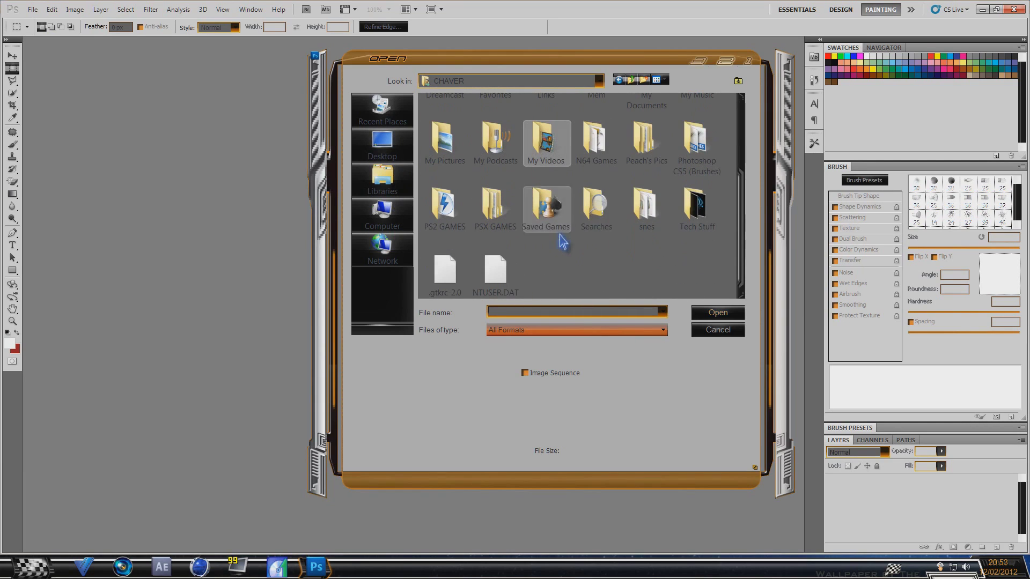
{"action": "double_click", "coordinate": [696, 207]}
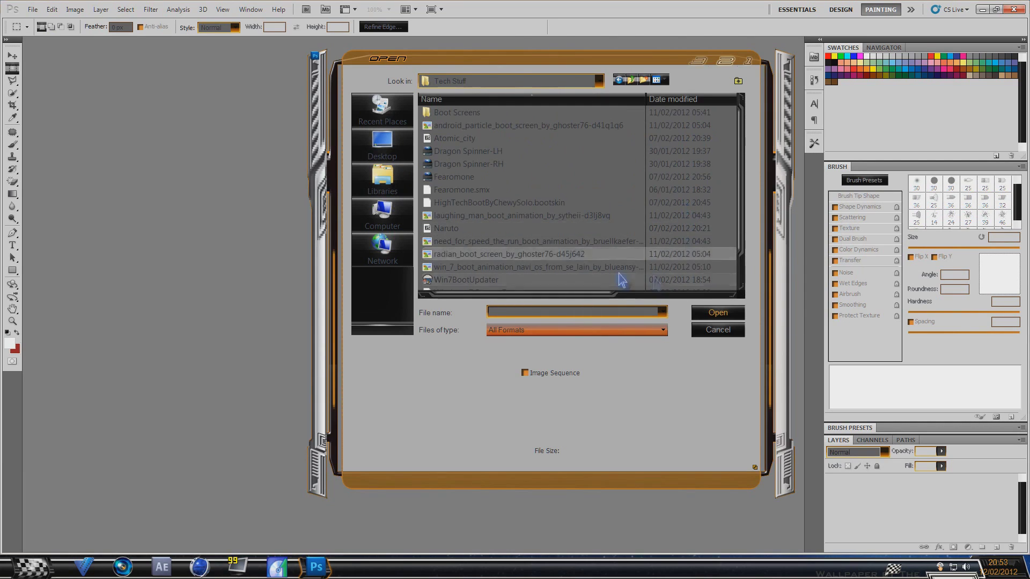
{"action": "double_click", "coordinate": [504, 138]}
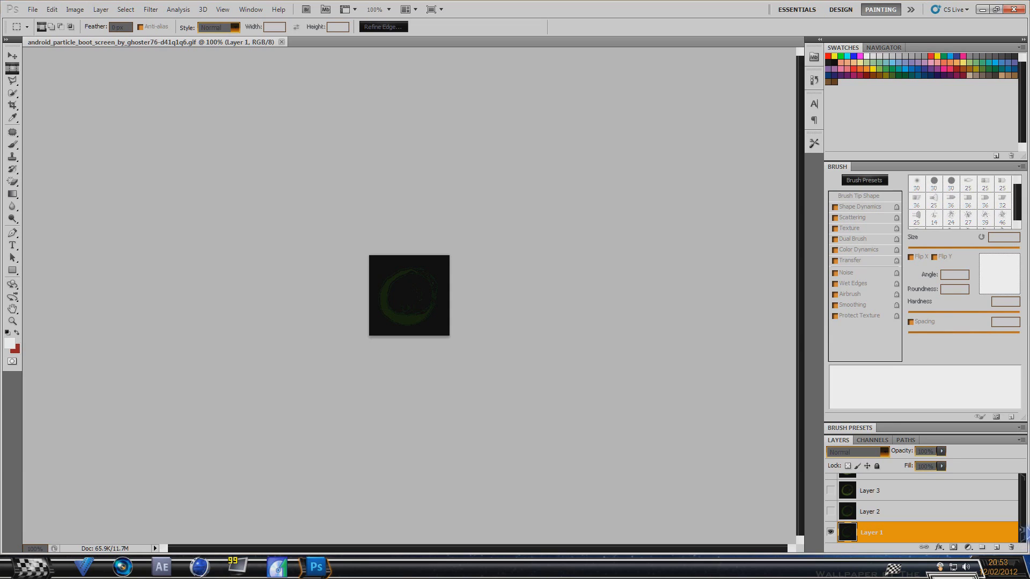
{"action": "left_click_drag", "start_coordinate": [1025, 534], "coordinate": [1025, 507]}
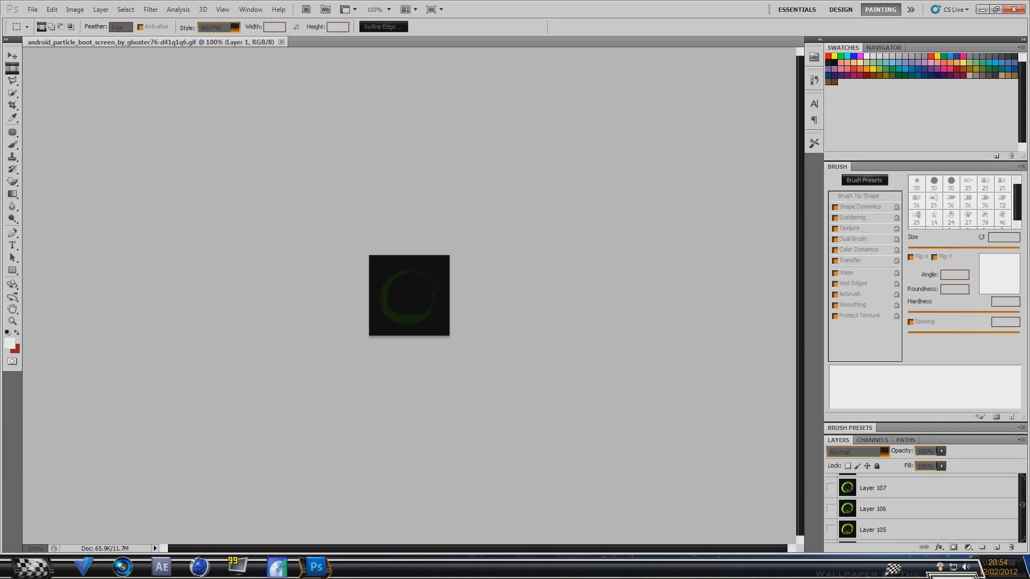
{"action": "left_click", "coordinate": [33, 9]}
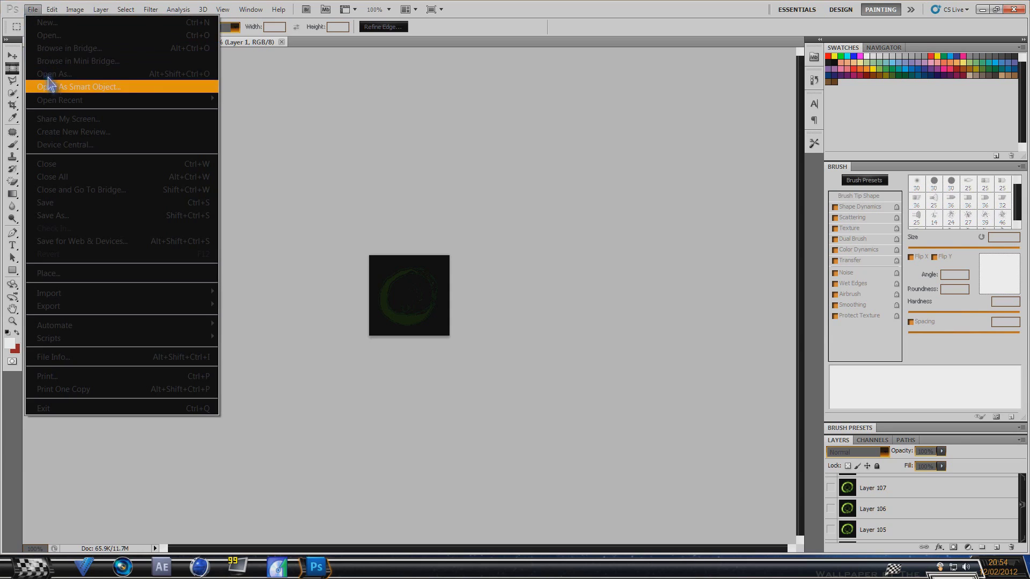
{"action": "left_click", "coordinate": [91, 208]}
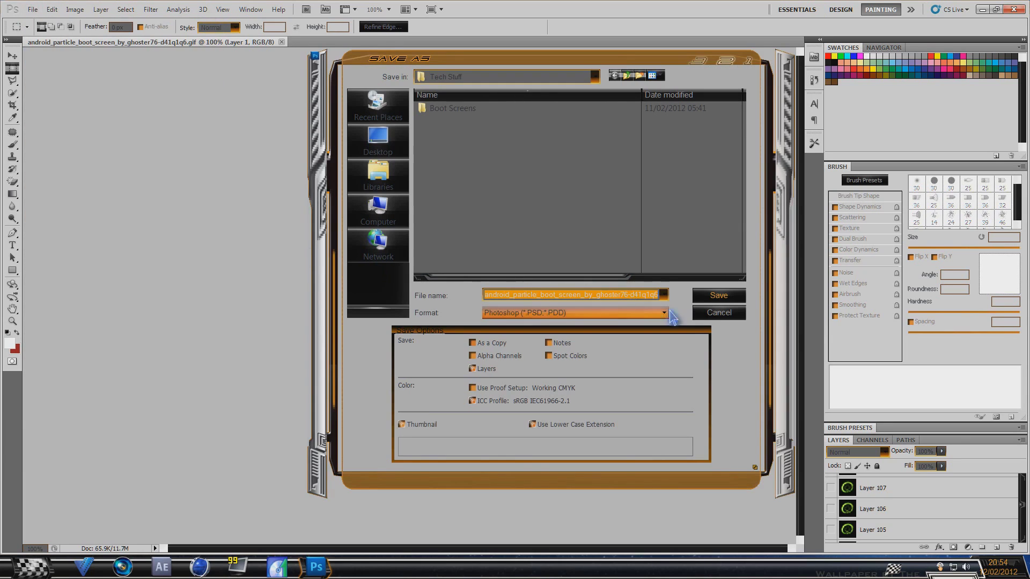
{"action": "left_click", "coordinate": [700, 316]}
Open the Render Video export for the GIF and set the file type to a PNG image sequence
{"action": "left_click", "coordinate": [33, 9]}
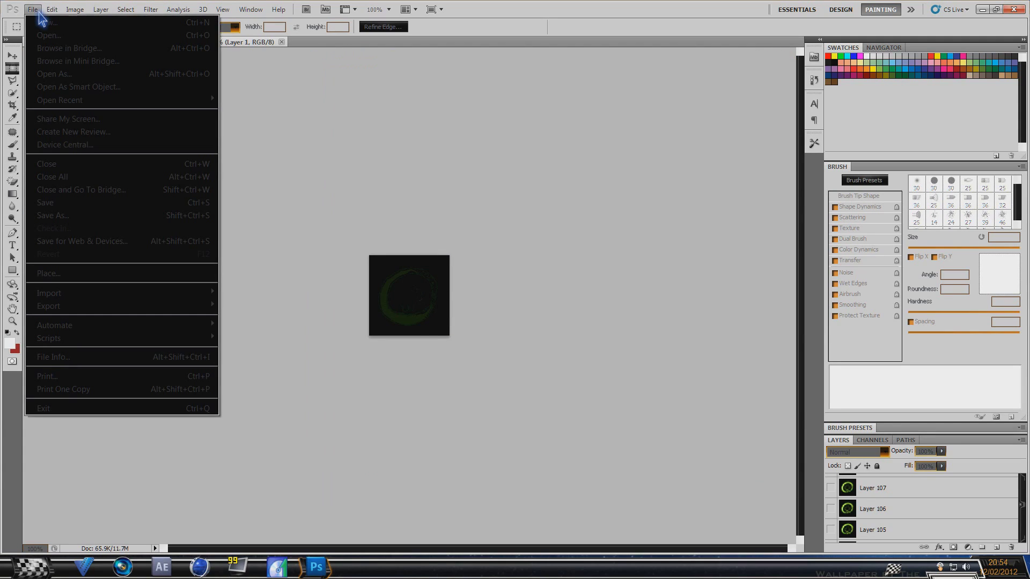
{"action": "mouse_move", "coordinate": [131, 306]}
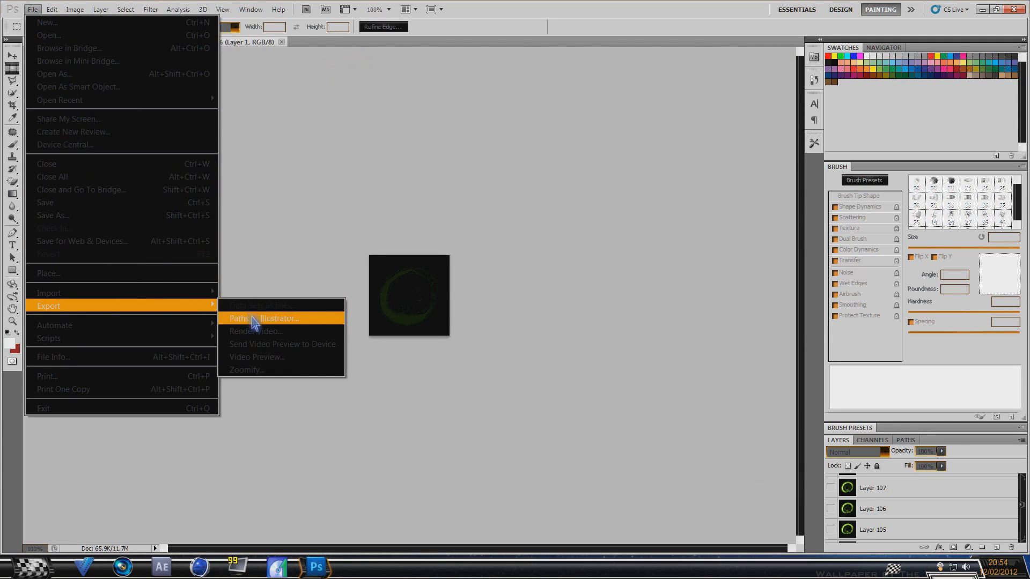
{"action": "left_click", "coordinate": [257, 331]}
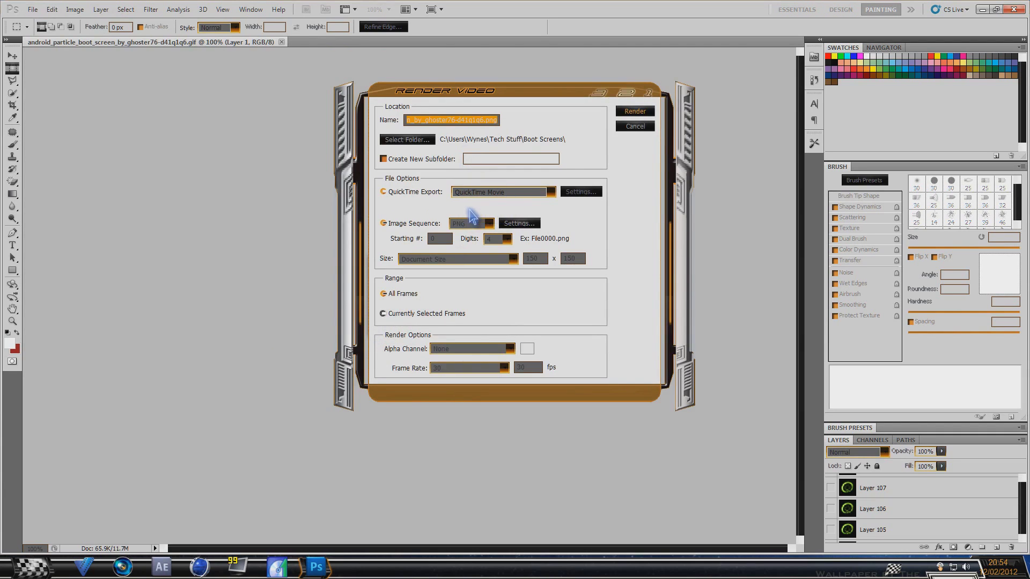
{"action": "left_click", "coordinate": [412, 224]}
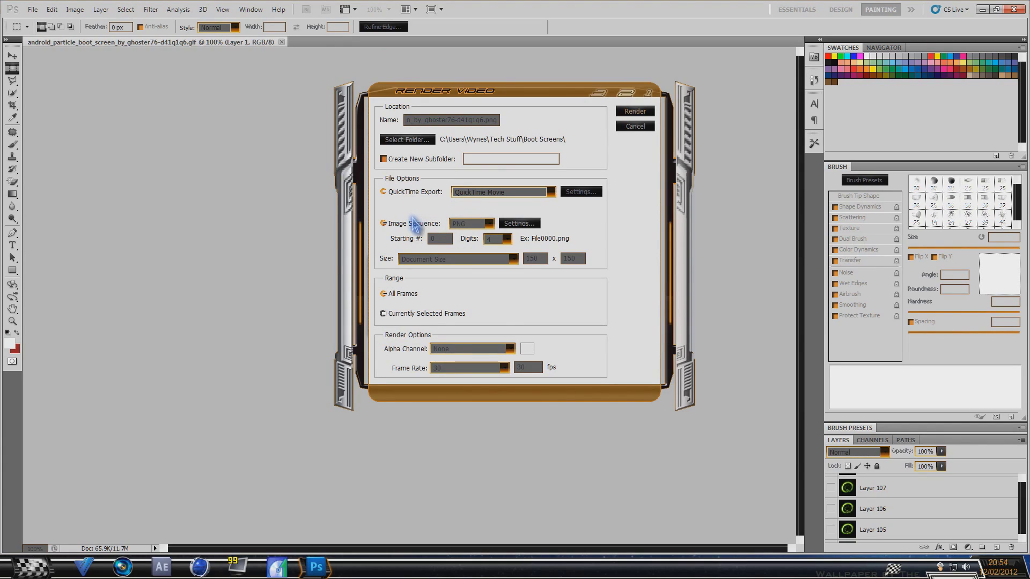
{"action": "left_click", "coordinate": [410, 193]}
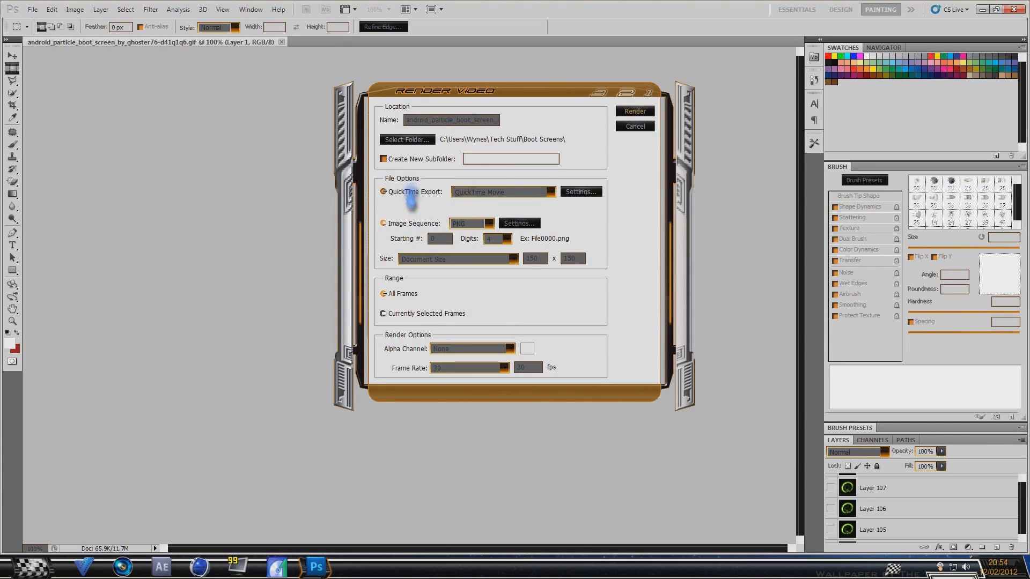
{"action": "left_click", "coordinate": [411, 228]}
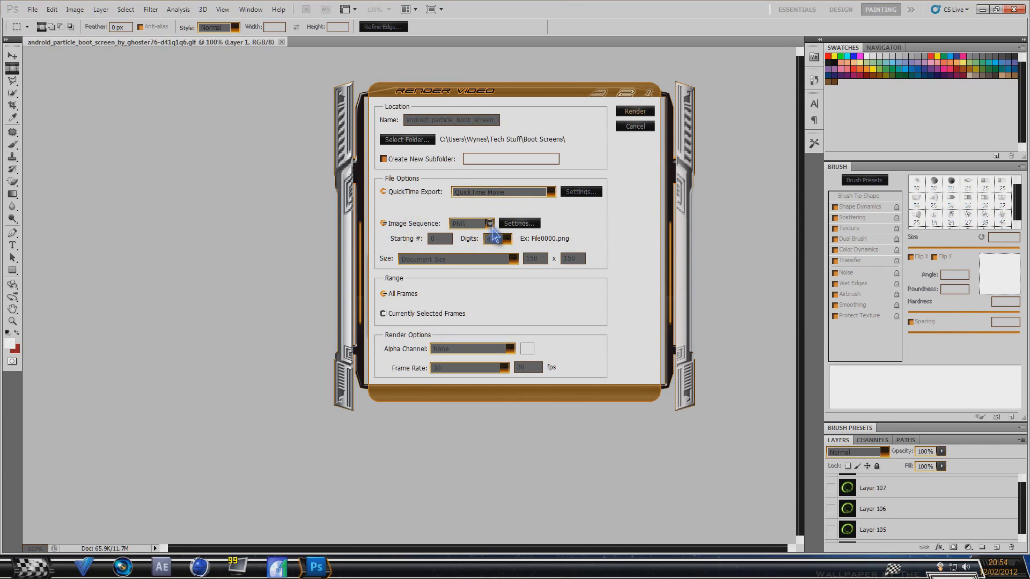
Try a custom render size with a width of 200 pixels, and return the size to Document Size
{"action": "left_click", "coordinate": [484, 261]}
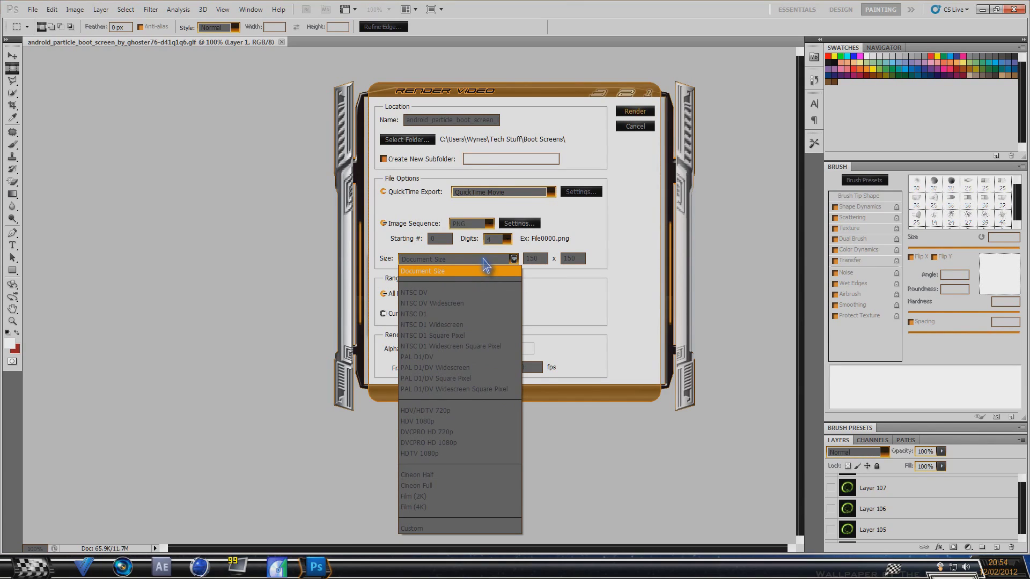
{"action": "left_click", "coordinate": [486, 268]}
{"action": "left_click_drag", "start_coordinate": [538, 258], "coordinate": [519, 262]}
{"action": "type", "text": "200"}
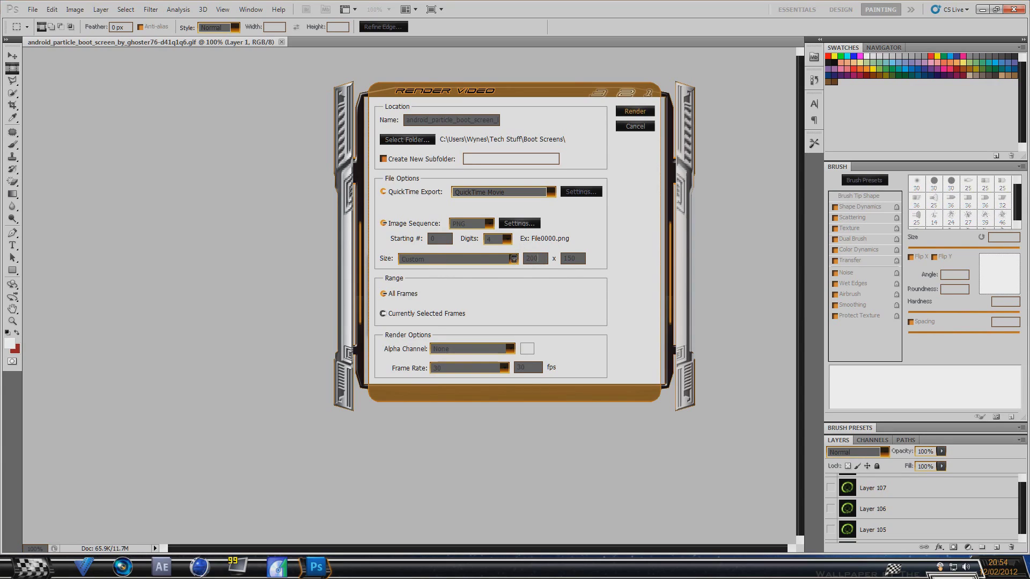
{"action": "key", "text": "Tab"}
{"action": "type", "text": "15"}
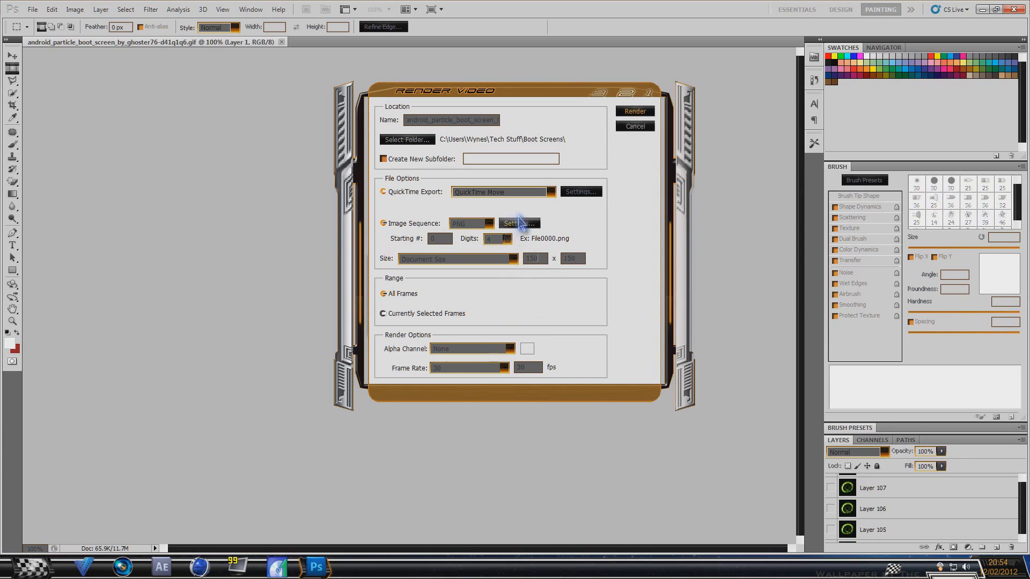
Set the render folder to boot screen 2 inside Tech Stuff and render all frames as an image sequence
{"action": "left_click", "coordinate": [424, 139]}
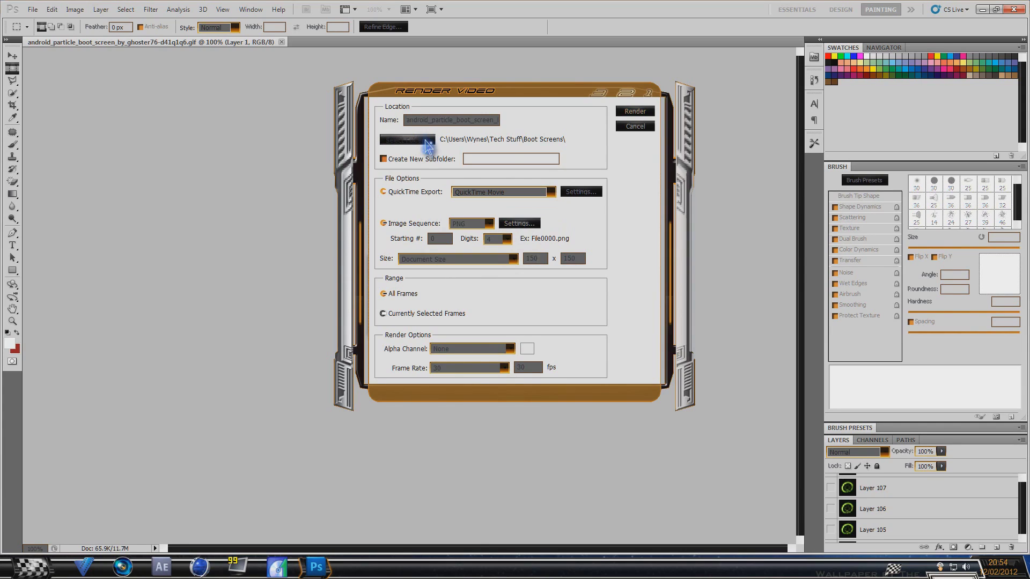
{"action": "left_click", "coordinate": [562, 326]}
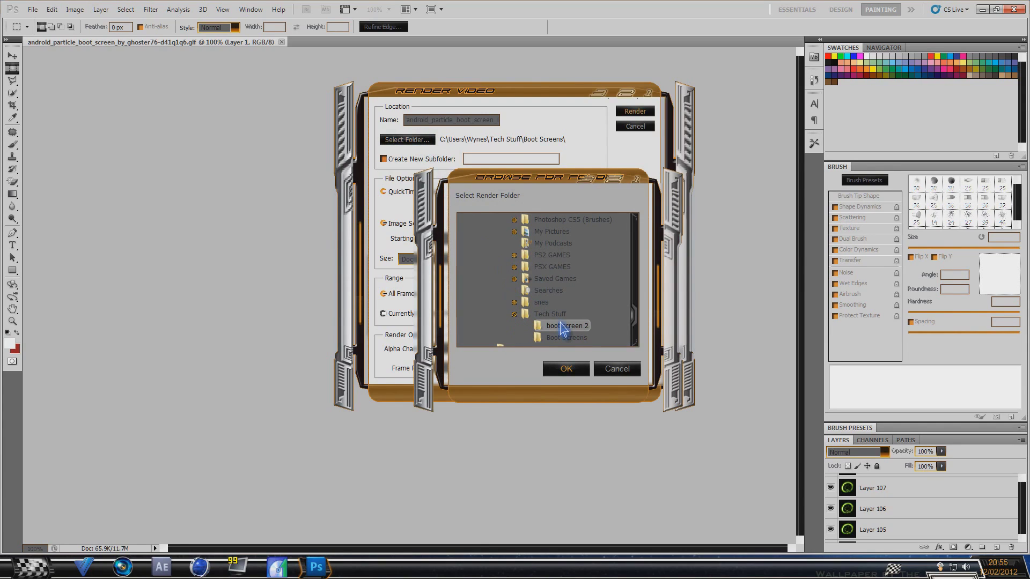
{"action": "left_click", "coordinate": [566, 369]}
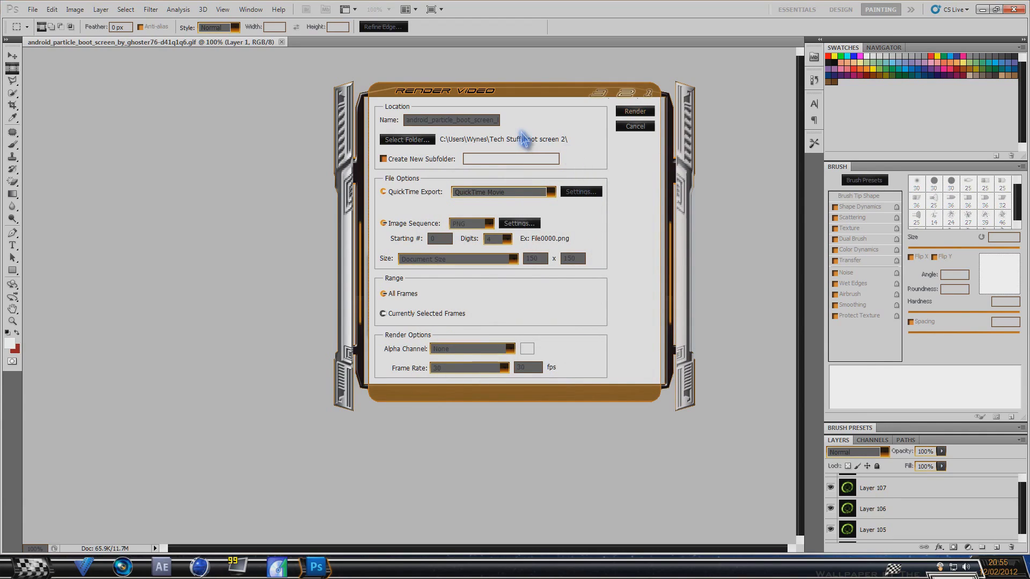
{"action": "left_click", "coordinate": [633, 112]}
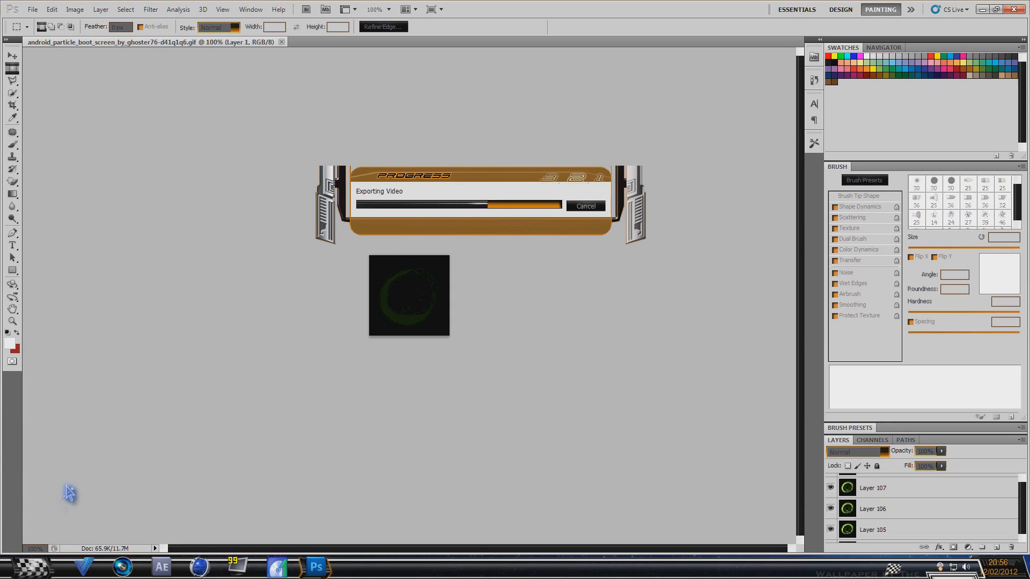
{"action": "left_click", "coordinate": [38, 570]}
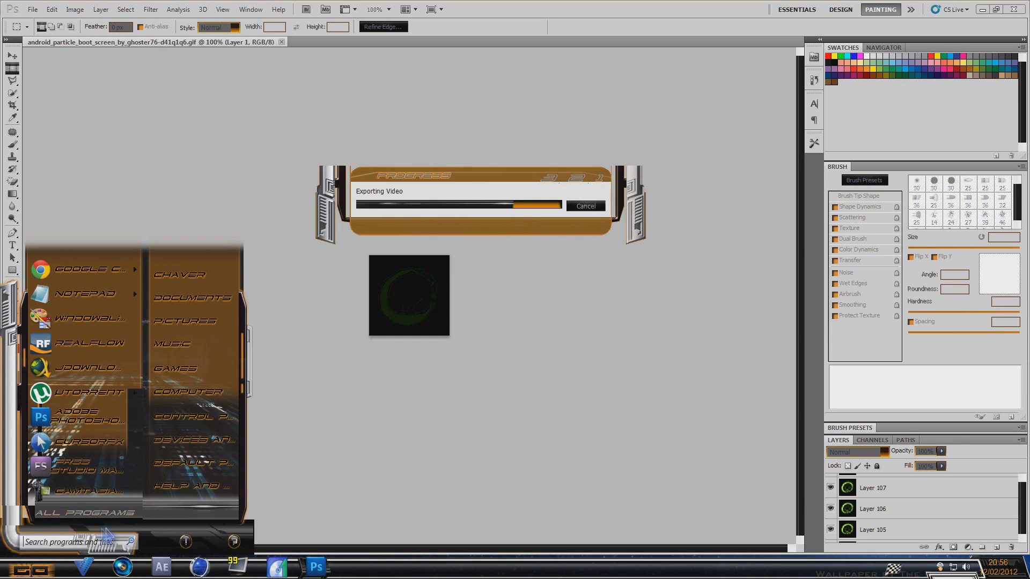
{"action": "left_click", "coordinate": [177, 276]}
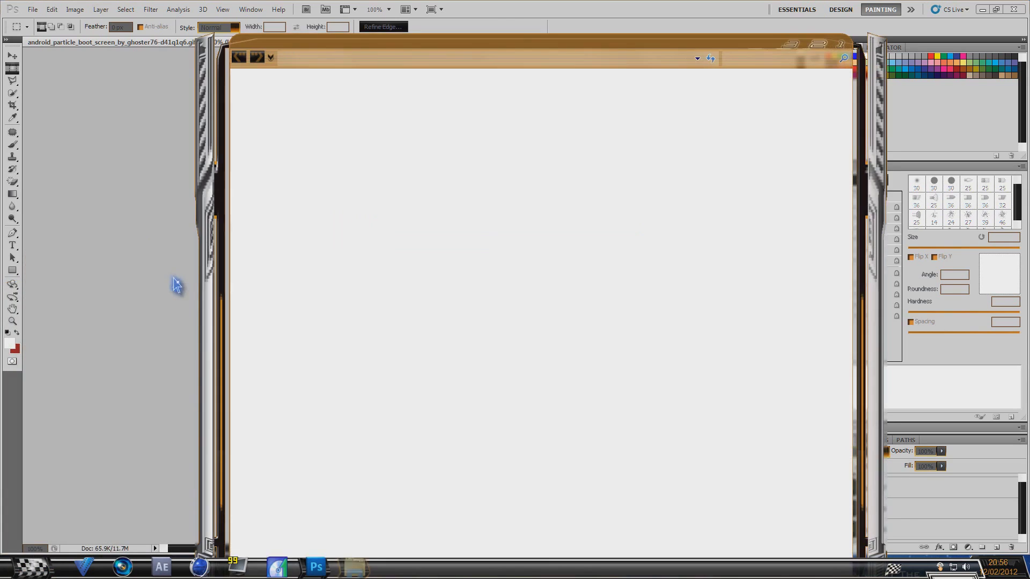
{"action": "left_click_drag", "start_coordinate": [612, 63], "coordinate": [541, 42]}
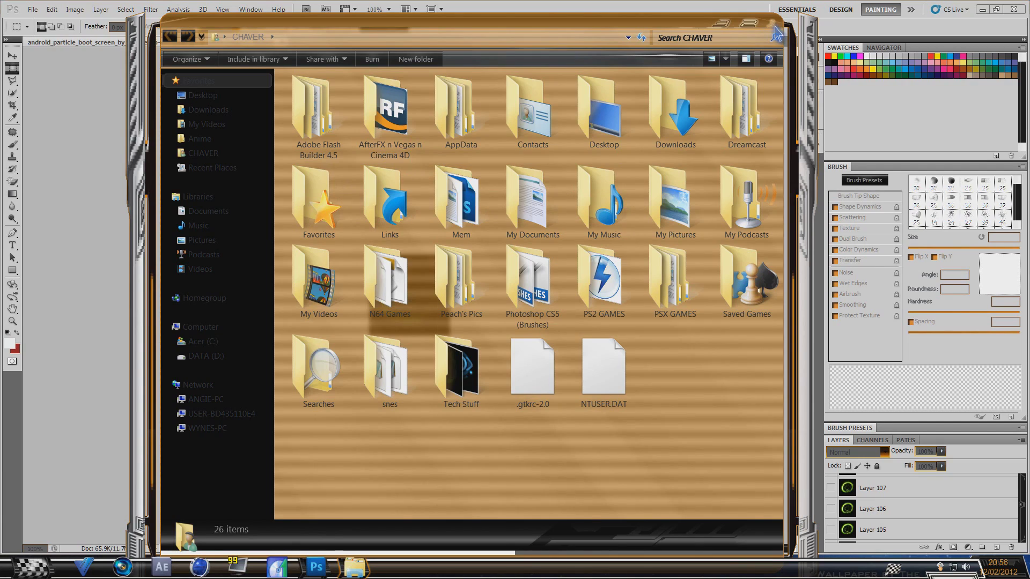
{"action": "left_click", "coordinate": [774, 29]}
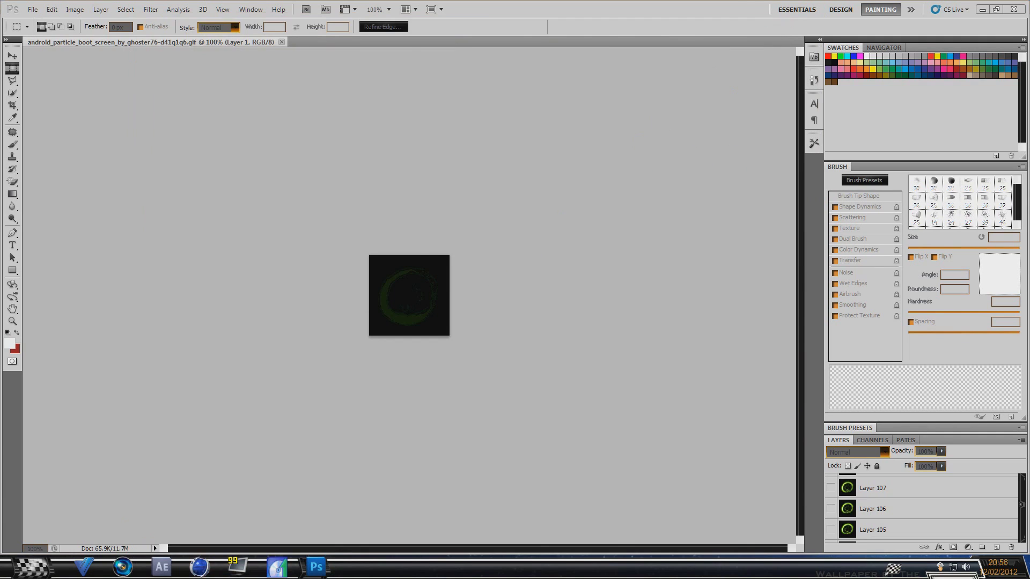
Quit Photoshop without saving the GIF, and open the boot screen 2 folder inside Tech Stuff from the desktop's user folder
{"action": "left_click", "coordinate": [1015, 11]}
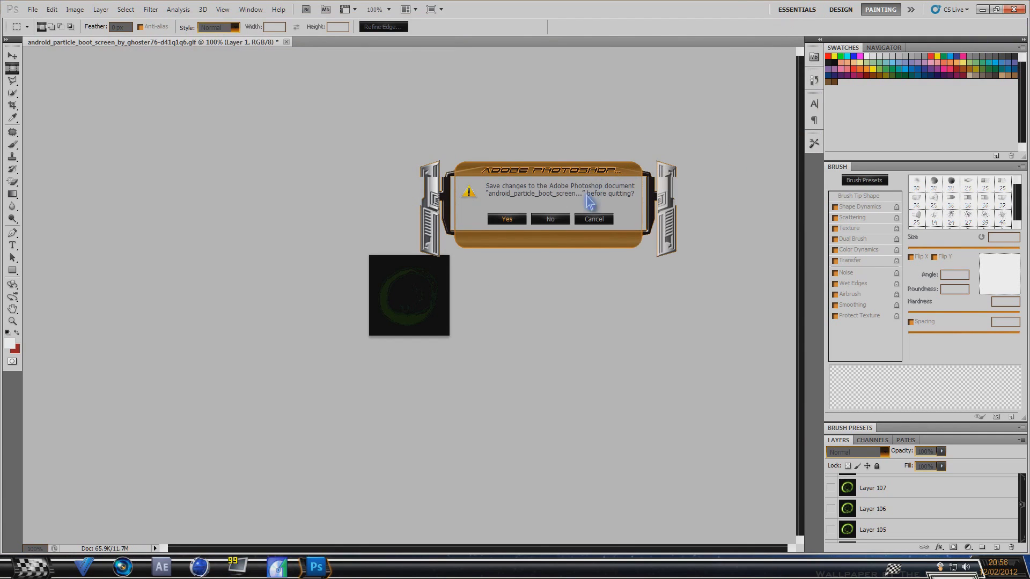
{"action": "left_click", "coordinate": [562, 224]}
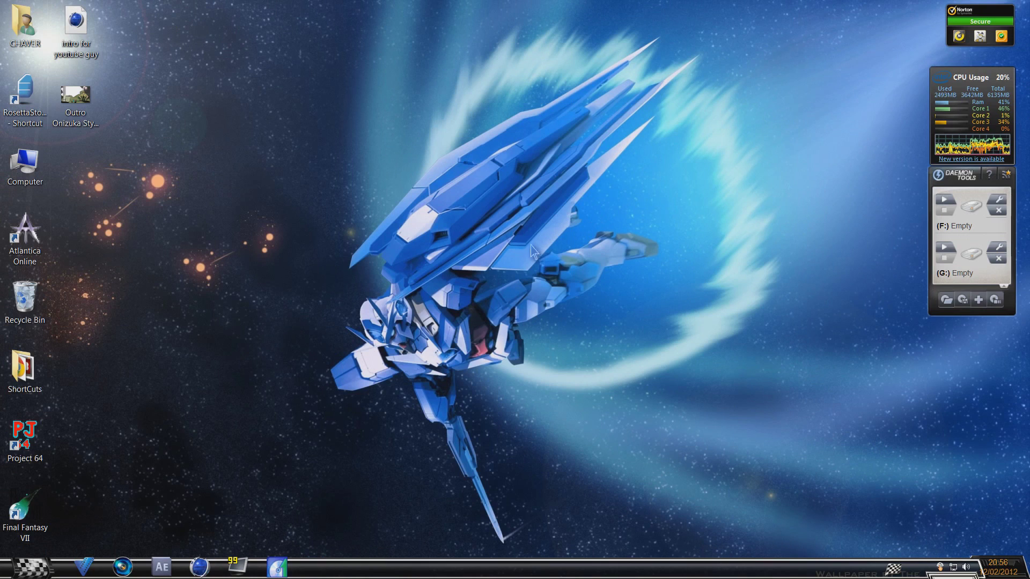
{"action": "double_click", "coordinate": [25, 25]}
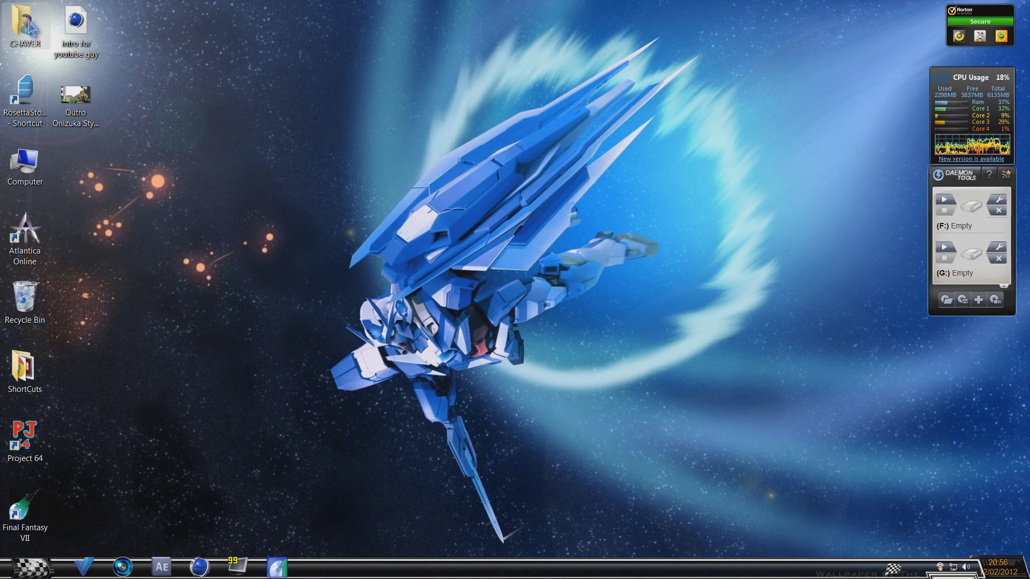
{"action": "double_click", "coordinate": [465, 402]}
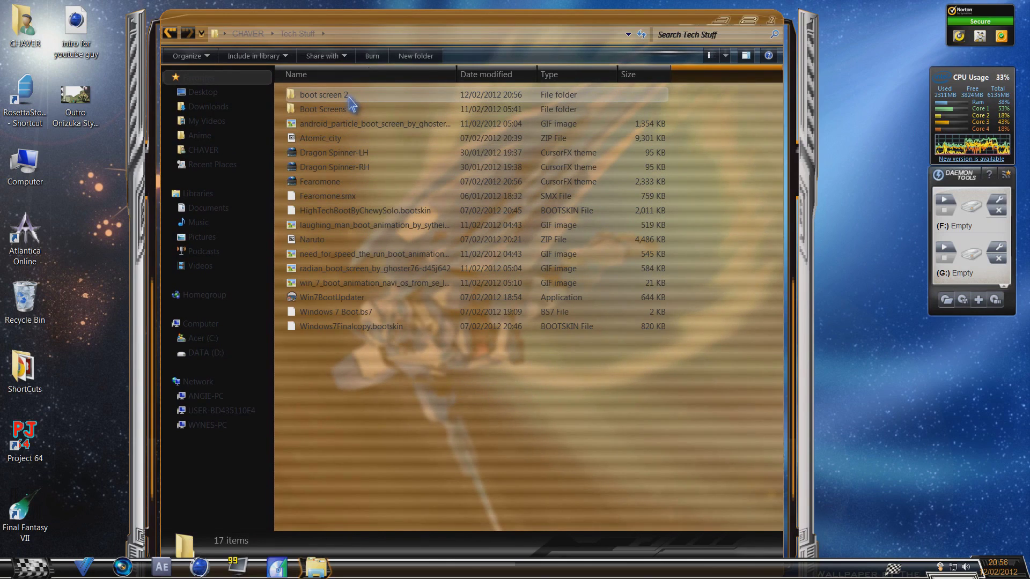
{"action": "double_click", "coordinate": [348, 96]}
Look through the exported PNG frames to the end of the folder and select them all to check their total count
{"action": "left_click", "coordinate": [464, 254]}
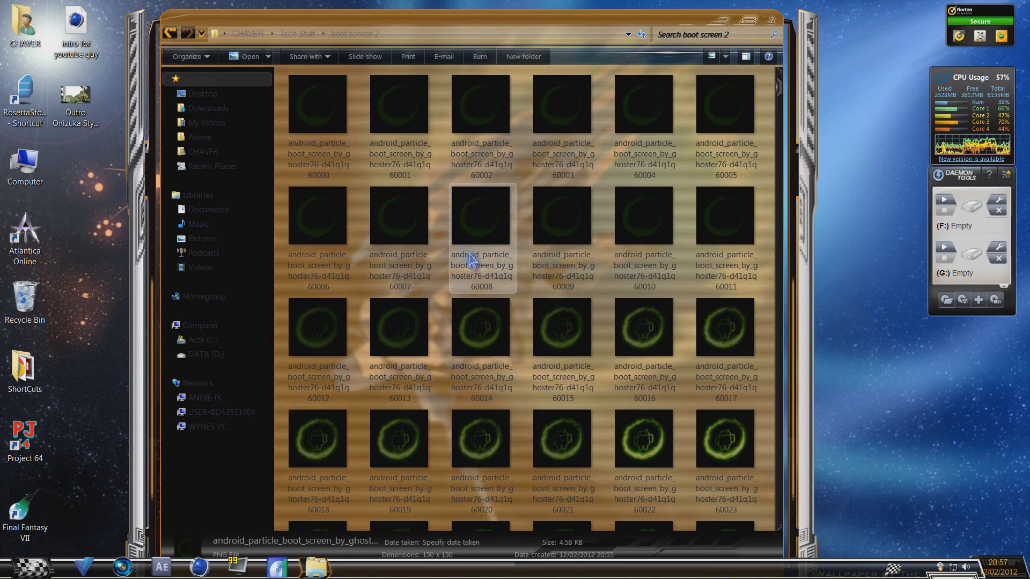
{"action": "scroll", "coordinate": [467, 257], "scroll_direction": "down", "scroll_amount": 15}
{"action": "scroll", "coordinate": [470, 260], "scroll_direction": "down", "scroll_amount": 20}
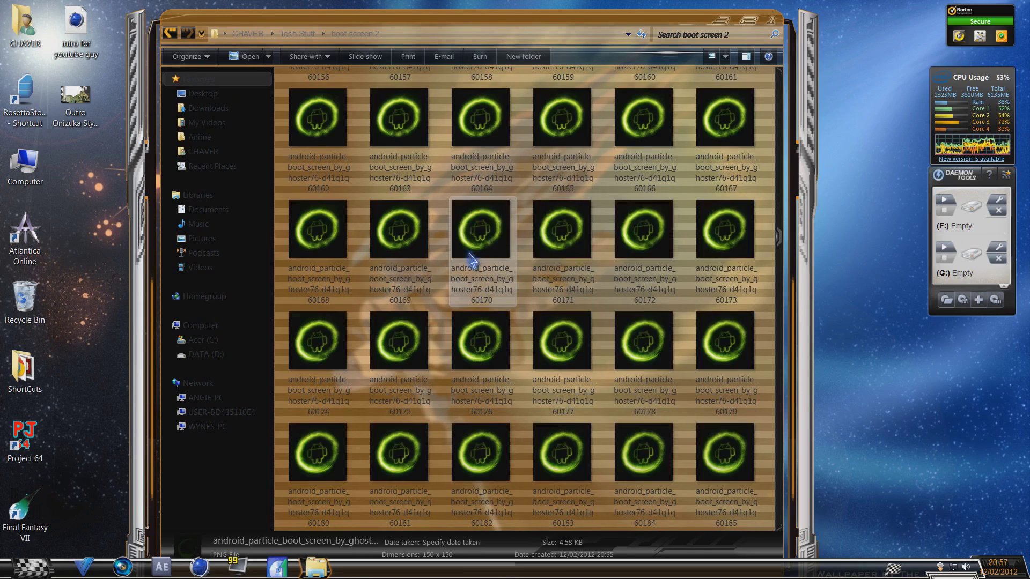
{"action": "scroll", "coordinate": [470, 260], "scroll_direction": "down", "scroll_amount": 20}
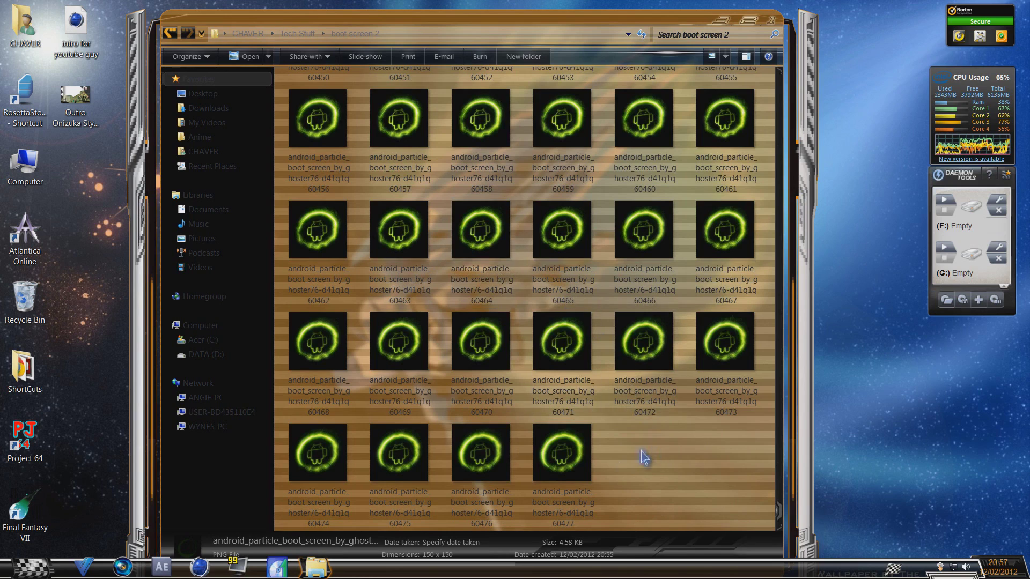
{"action": "left_click", "coordinate": [577, 470]}
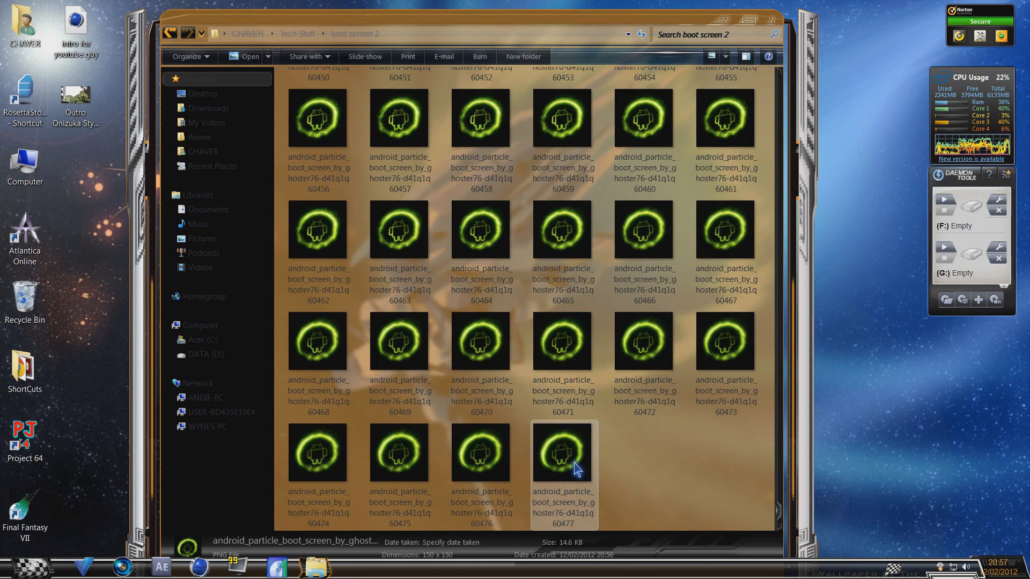
{"action": "left_click", "coordinate": [668, 480]}
{"action": "key", "text": "ctrl+a"}
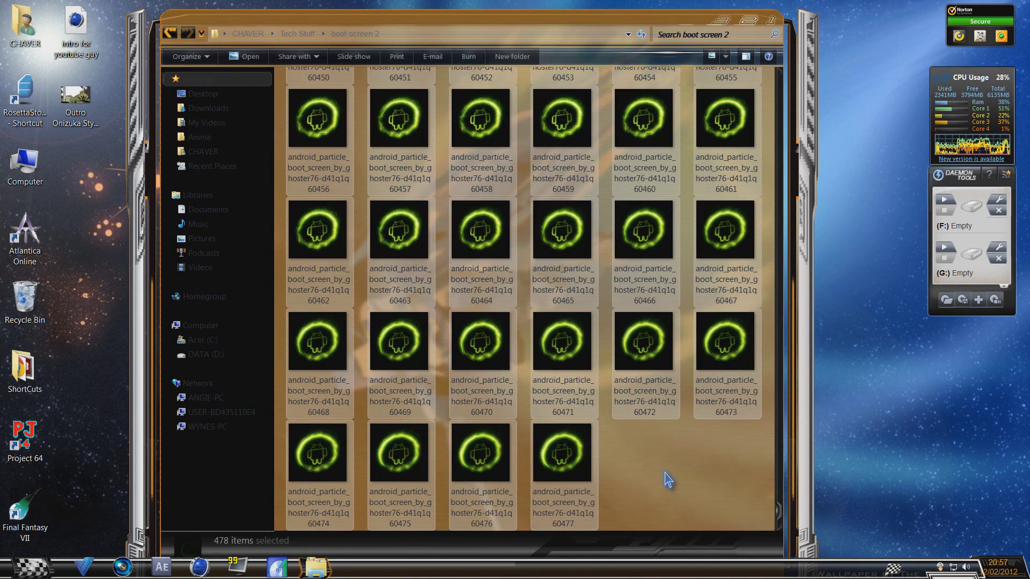
{"action": "left_click", "coordinate": [668, 479]}
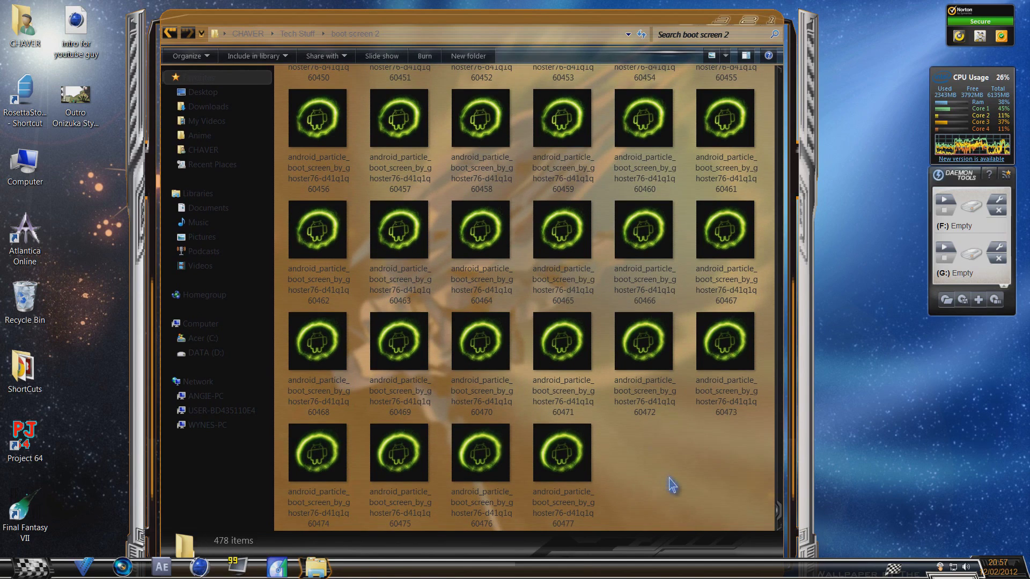
Delete the surplus frames ending in 60120 through 60477 from the boot screen 2 folder in batches
{"action": "left_click_drag", "start_coordinate": [741, 484], "coordinate": [301, 277]}
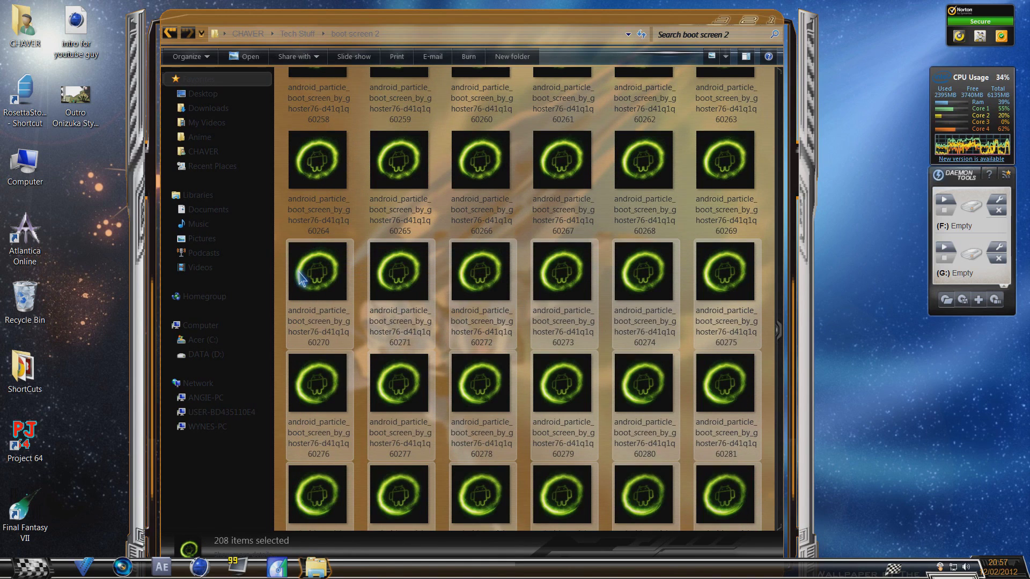
{"action": "key", "text": "Delete"}
{"action": "key", "text": "Return"}
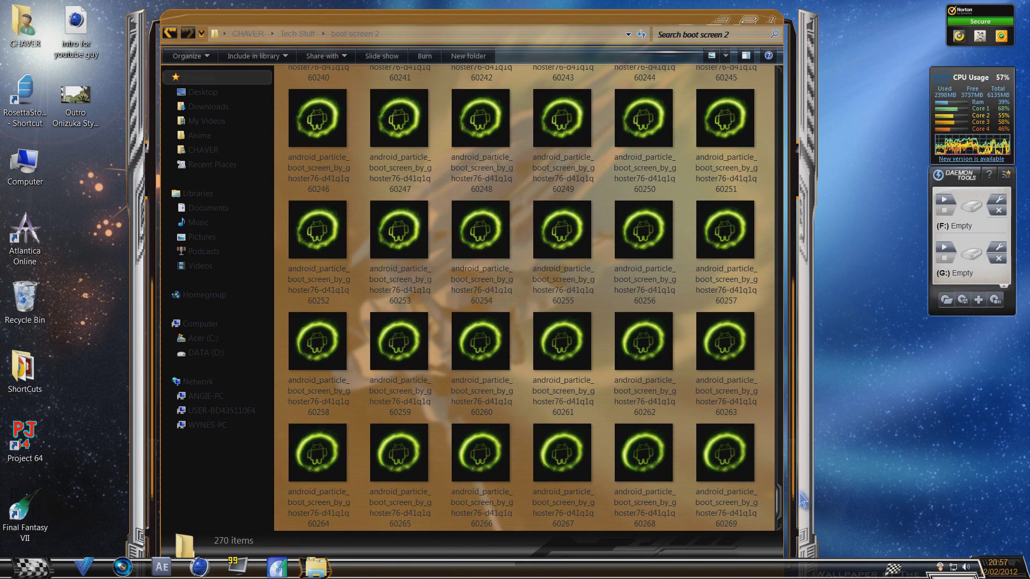
{"action": "left_click_drag", "start_coordinate": [771, 501], "coordinate": [303, 160]}
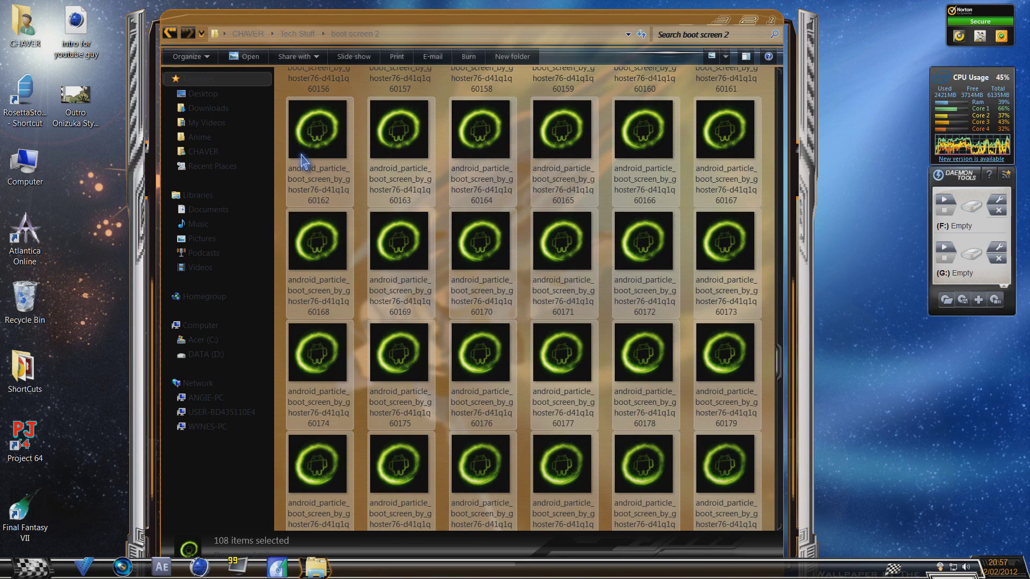
{"action": "key", "text": "Delete"}
{"action": "key", "text": "Return"}
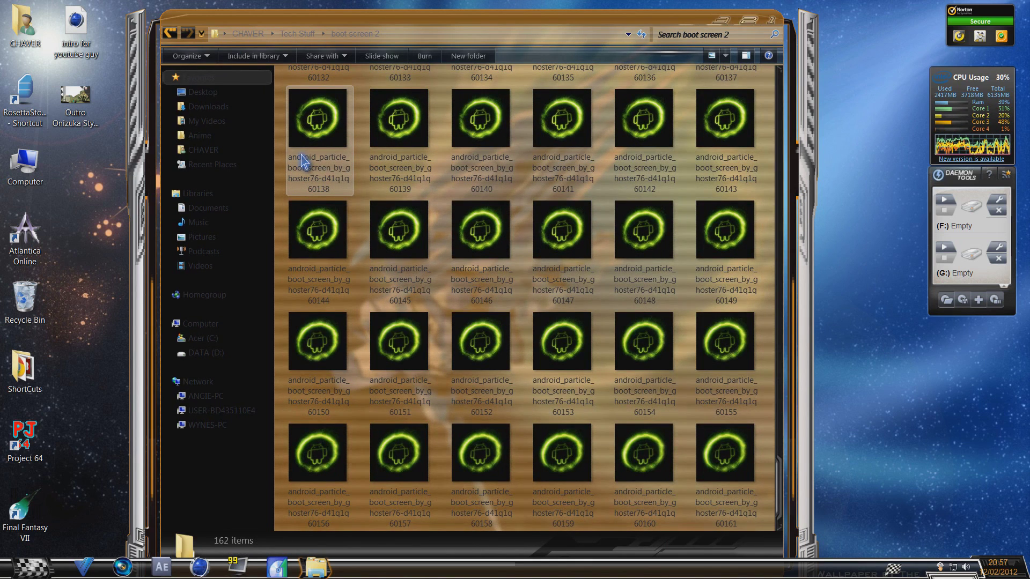
{"action": "left_click_drag", "start_coordinate": [767, 479], "coordinate": [313, 160]}
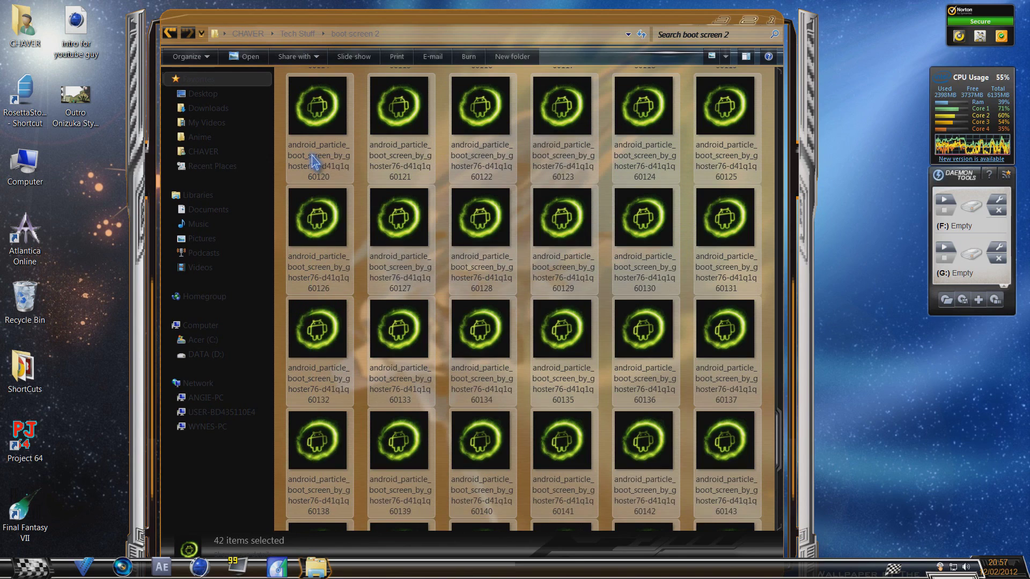
{"action": "key", "text": "Delete"}
{"action": "key", "text": "Return"}
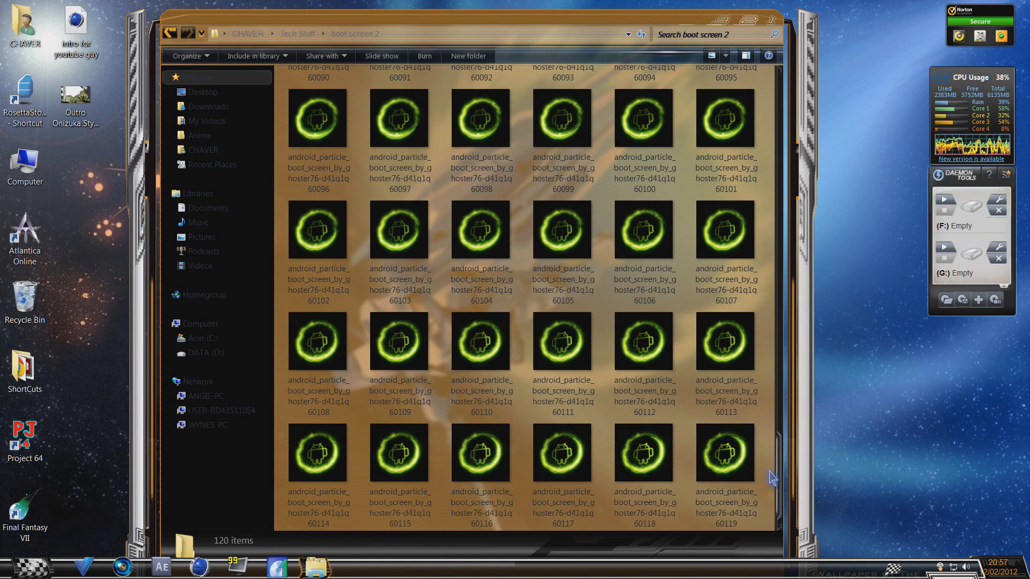
Delete the frames ending in 60105 through 60119 from the boot screen 2 folder and return to the first frames
{"action": "left_click_drag", "start_coordinate": [766, 468], "coordinate": [322, 332]}
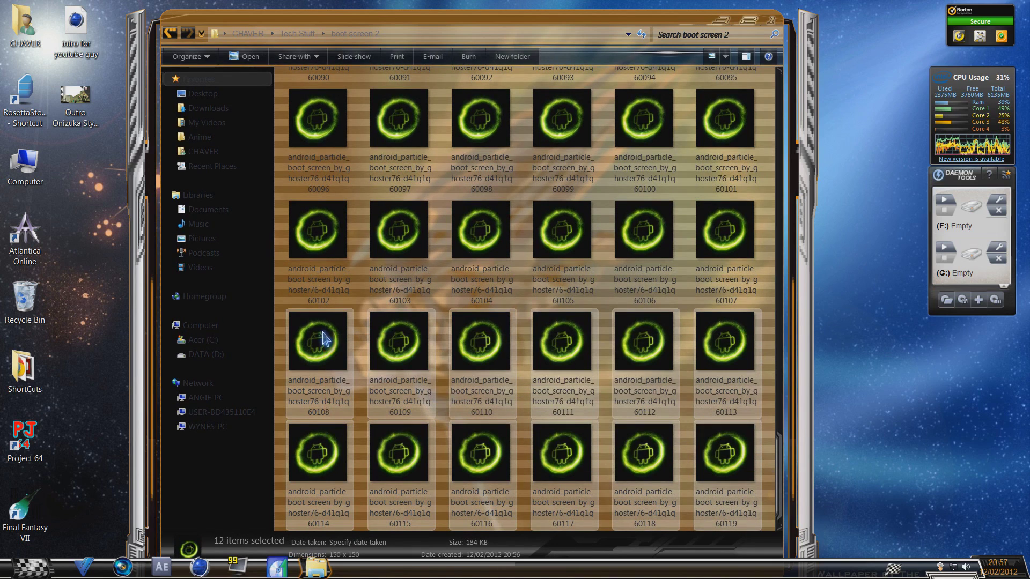
{"action": "left_click", "coordinate": [659, 236], "text": "ctrl"}
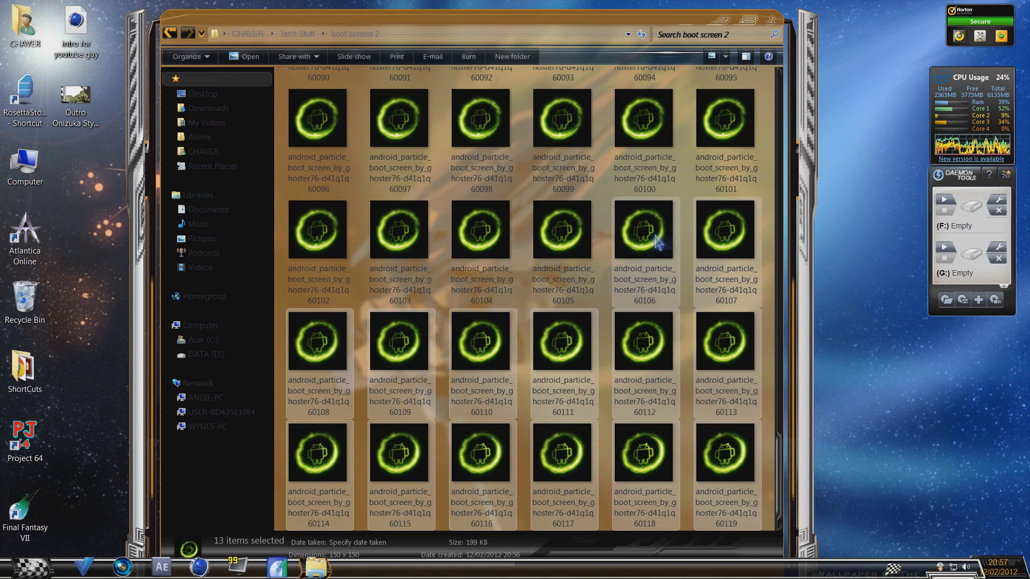
{"action": "left_click", "coordinate": [577, 247], "text": "ctrl"}
{"action": "key", "text": "Delete"}
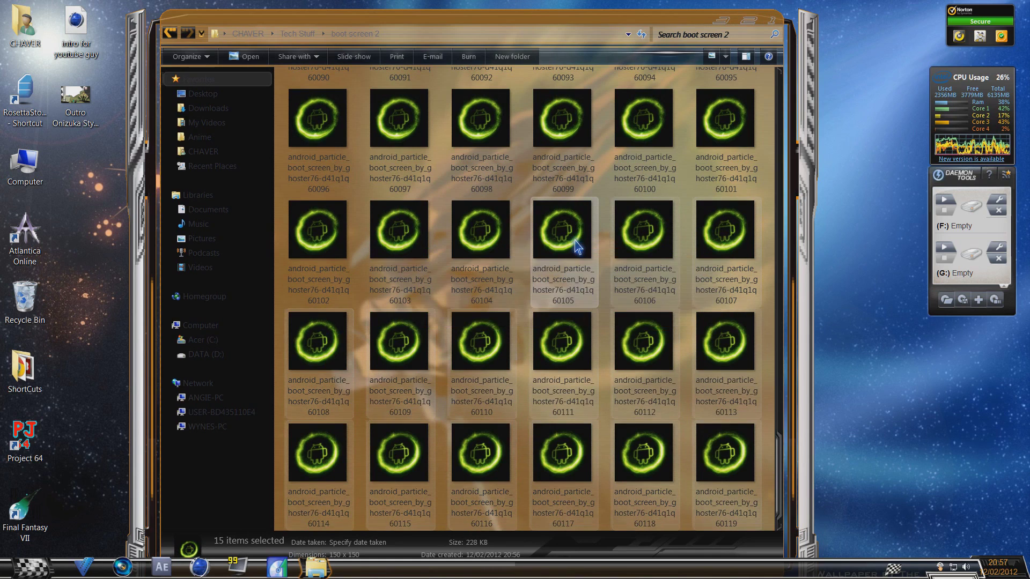
{"action": "scroll", "coordinate": [474, 451], "scroll_direction": "up", "scroll_amount": 10}
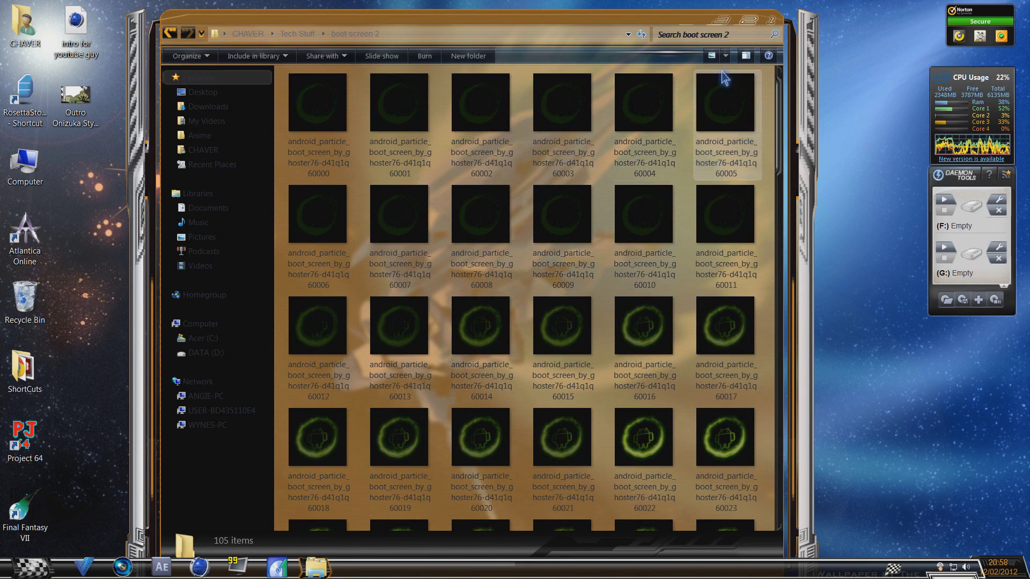
Close the boot screen 2 folder and launch Win7BootUpdater from Tech Stuff inside the desktop's user folder
{"action": "left_click", "coordinate": [771, 21]}
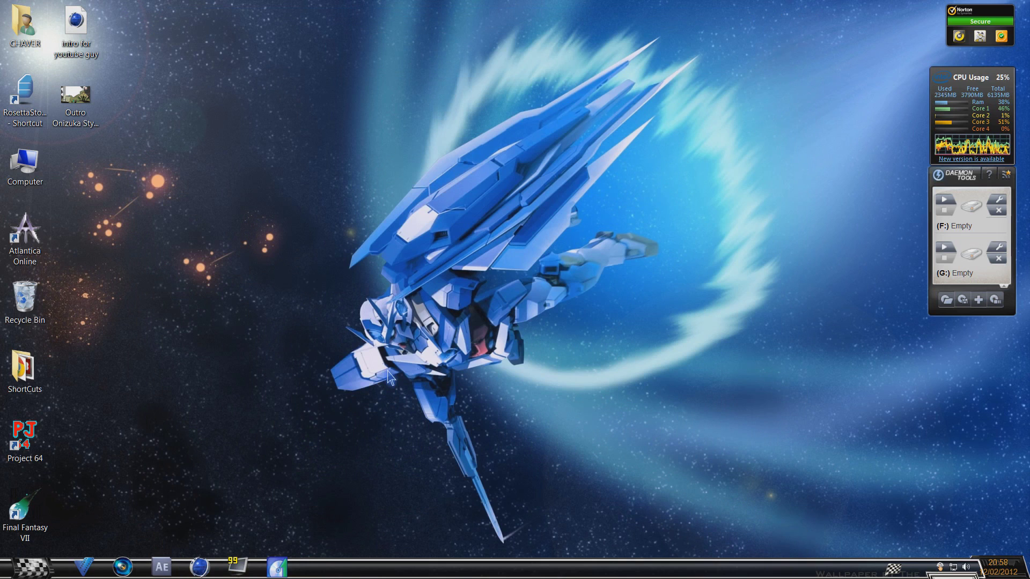
{"action": "double_click", "coordinate": [19, 43]}
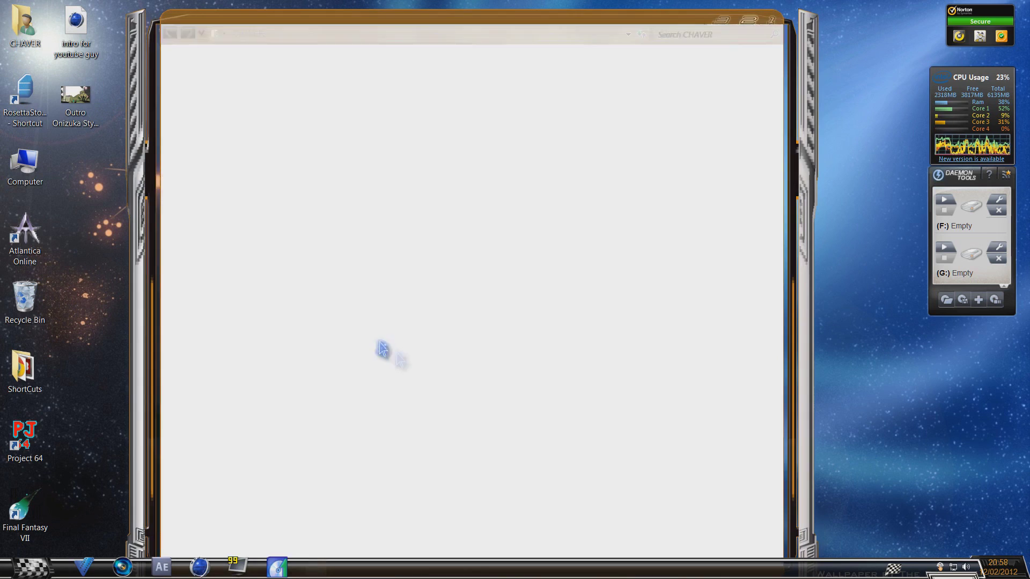
{"action": "double_click", "coordinate": [523, 405]}
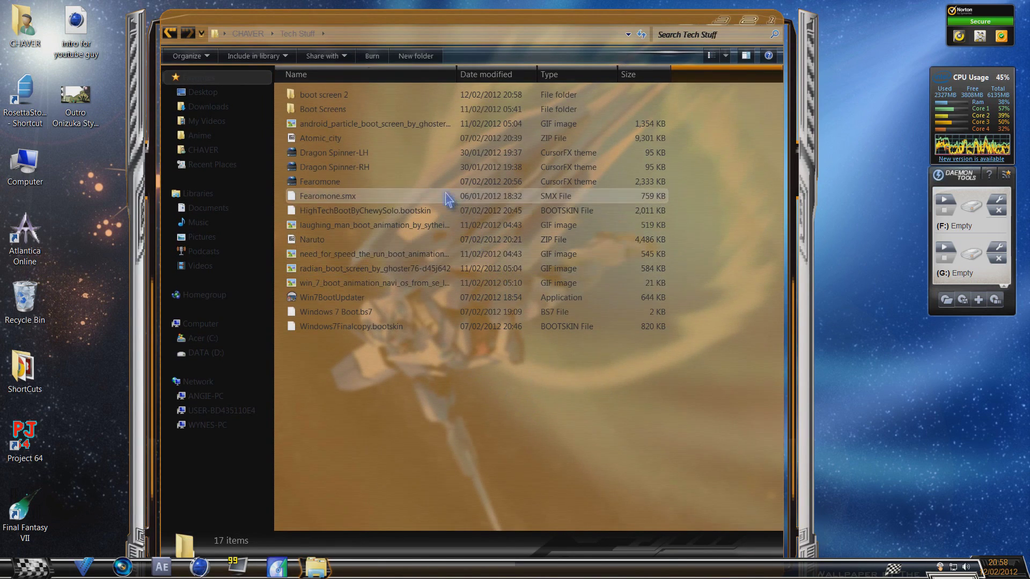
{"action": "double_click", "coordinate": [354, 299]}
{"action": "left_click", "coordinate": [588, 295]}
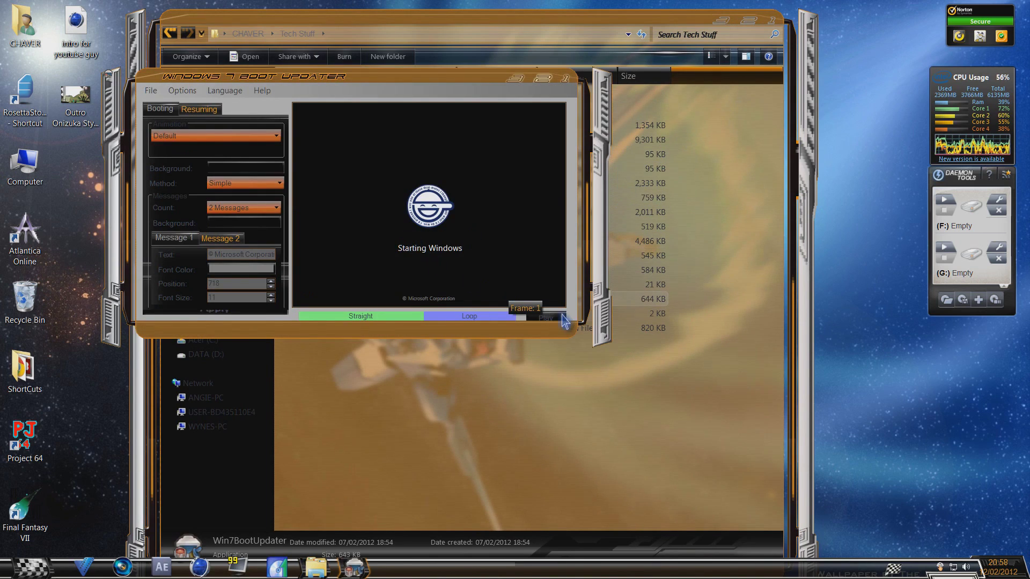
{"action": "left_click_drag", "start_coordinate": [614, 347], "coordinate": [600, 325]}
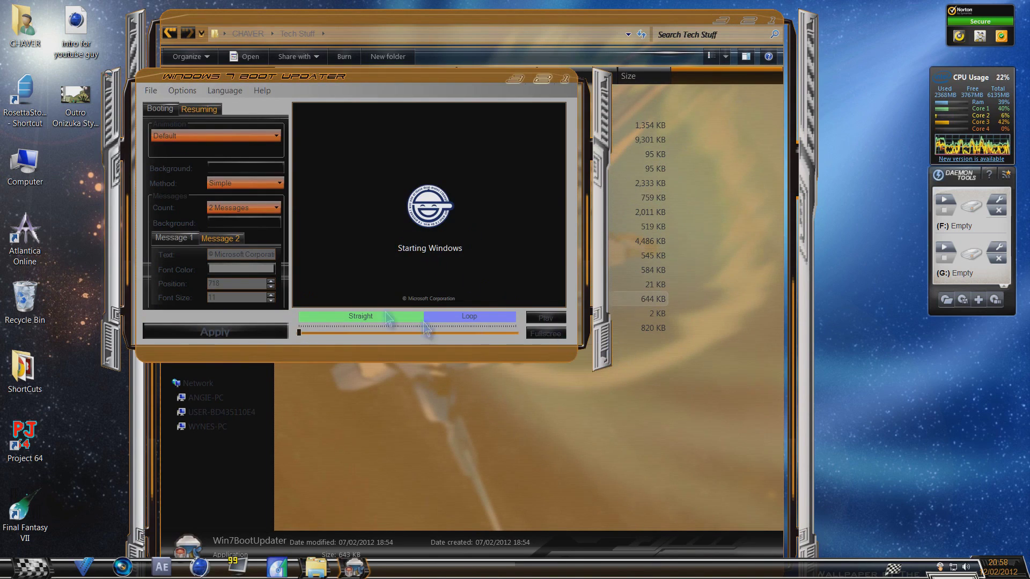
Switch the boot screen from Default to Animation and load the frames from the boot screen 2 folder in Tech Stuff
{"action": "left_click", "coordinate": [216, 140]}
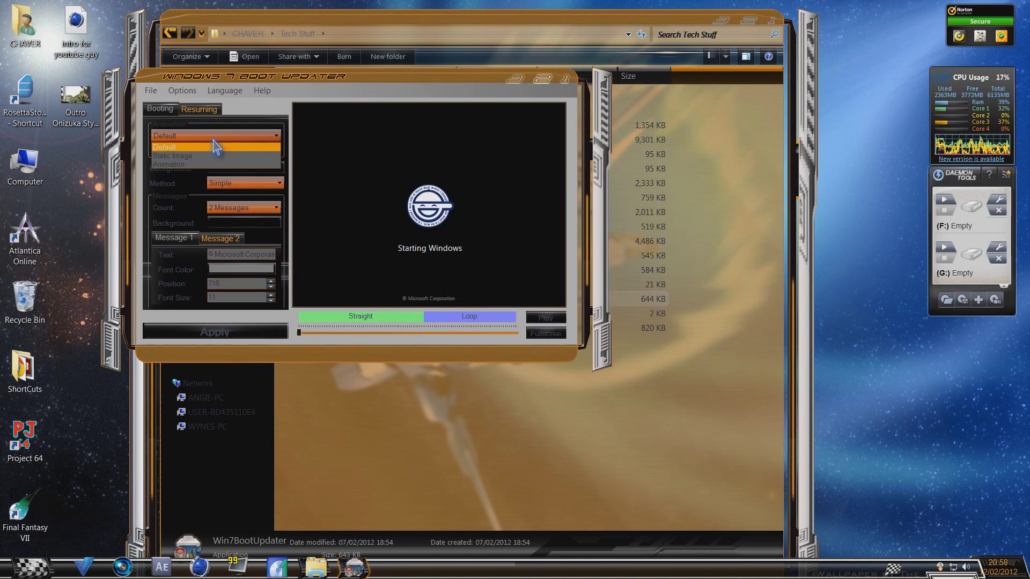
{"action": "left_click", "coordinate": [228, 167]}
{"action": "left_click", "coordinate": [227, 170]}
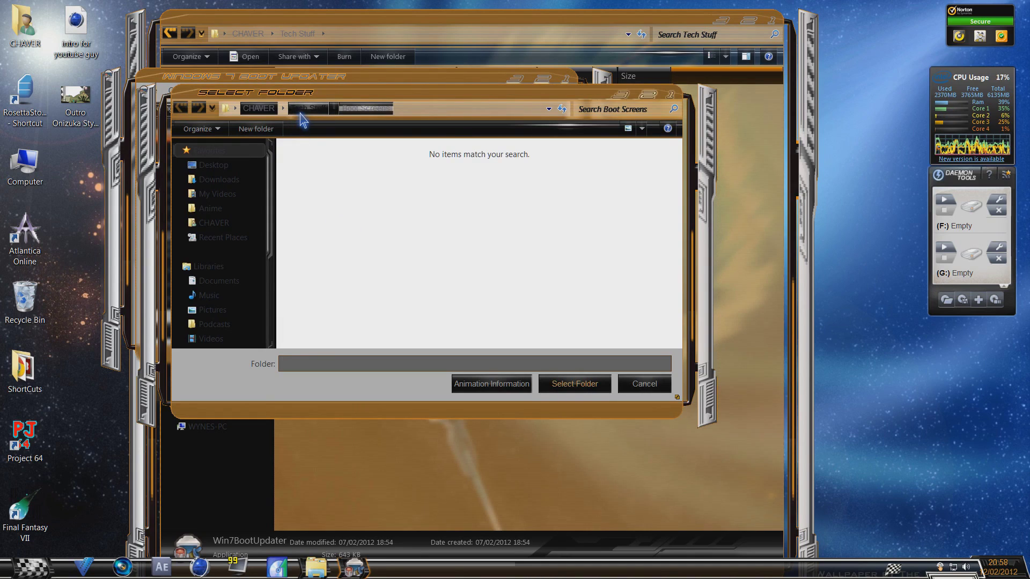
{"action": "left_click", "coordinate": [301, 110]}
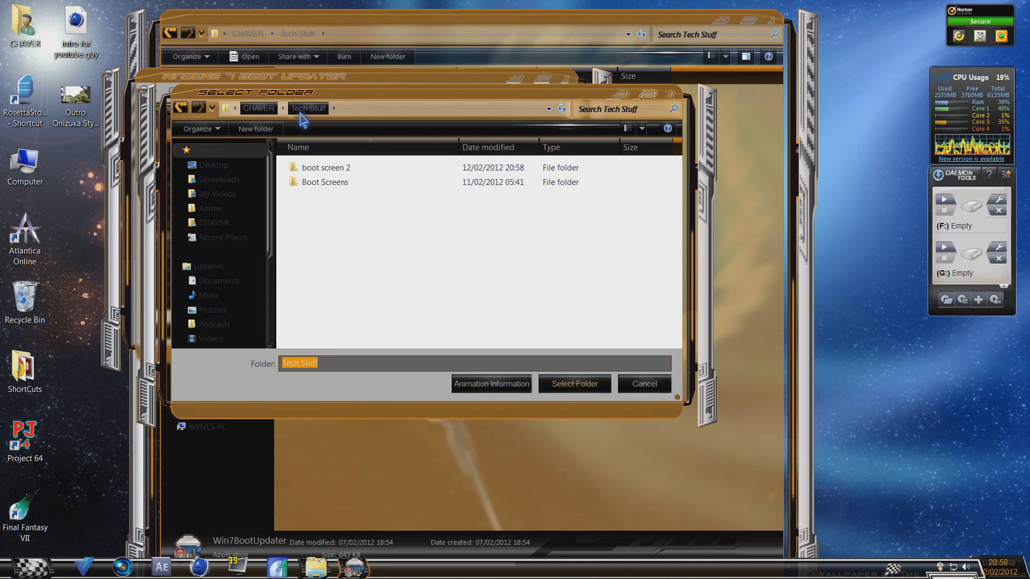
{"action": "left_click", "coordinate": [338, 169]}
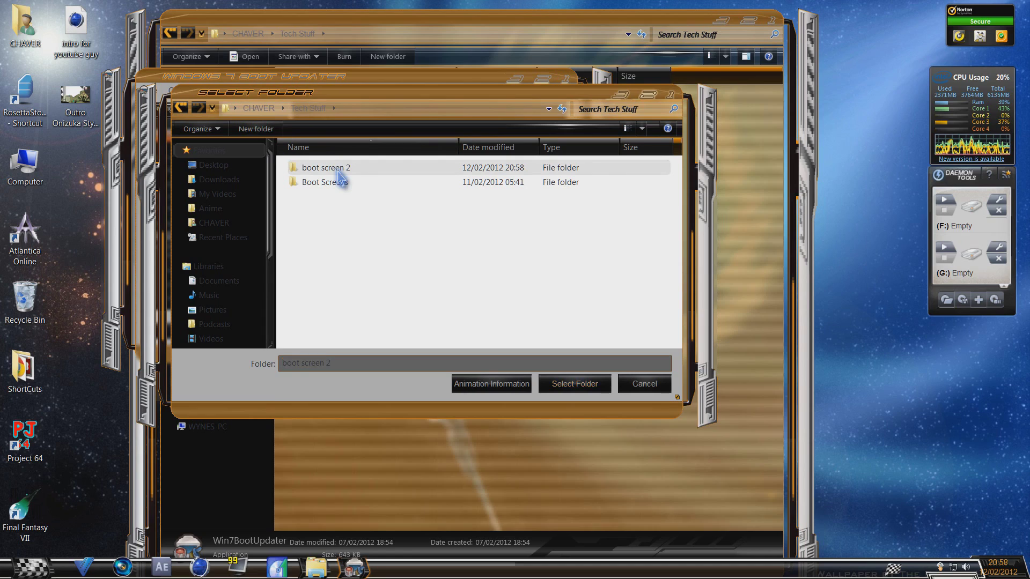
{"action": "left_click", "coordinate": [578, 384]}
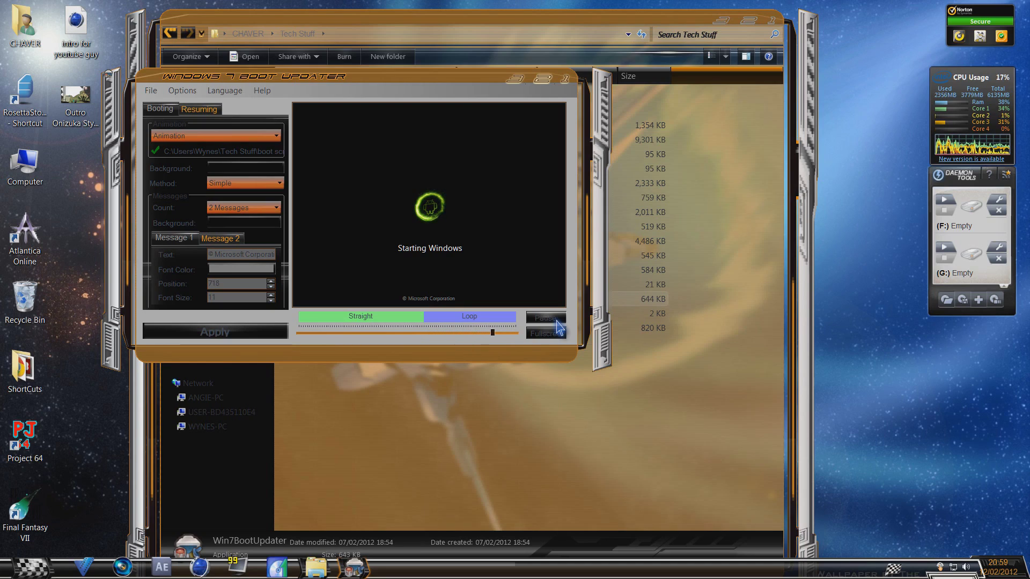
Pause the boot animation preview and close Windows 7 Boot Updater
{"action": "left_click", "coordinate": [557, 321]}
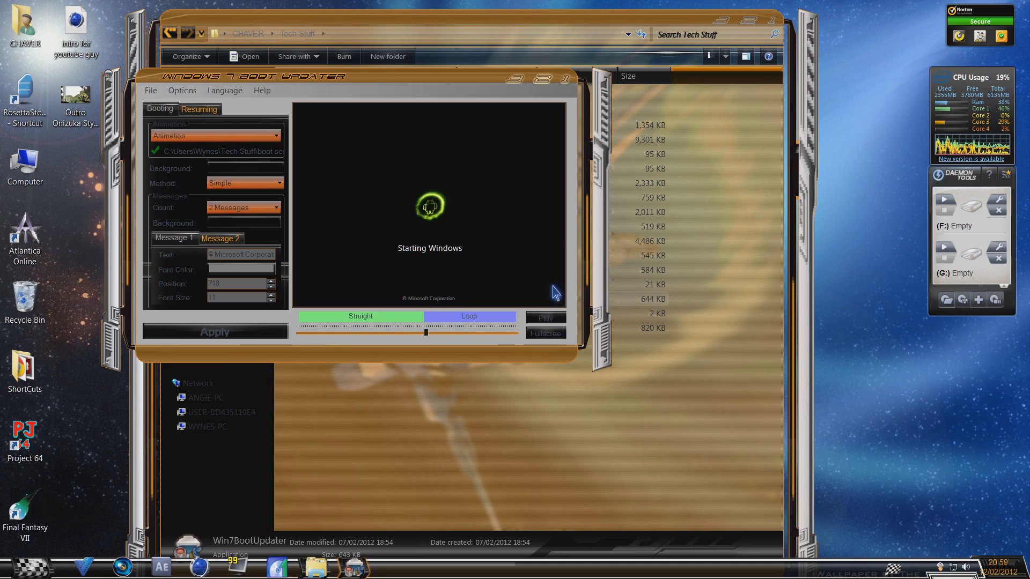
{"action": "left_click", "coordinate": [565, 81]}
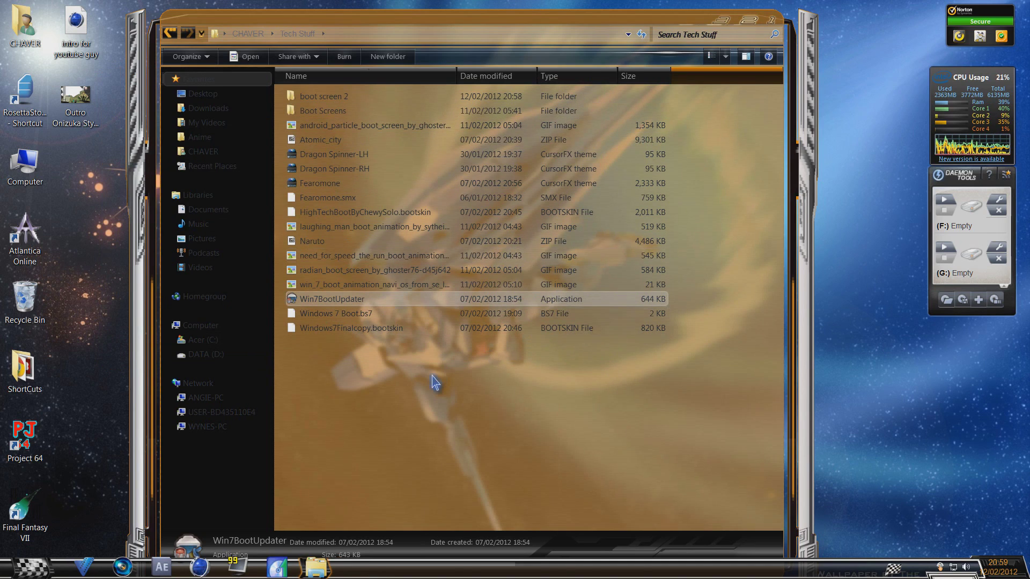